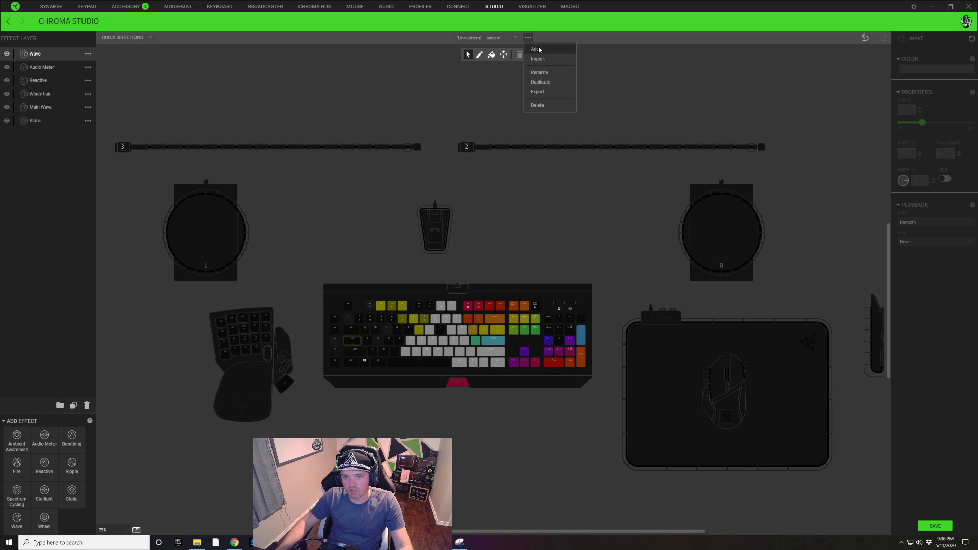
Step: Create a new Chroma effect and replace its default Spectrum Cycling layer with a Static layer
click(490, 291)
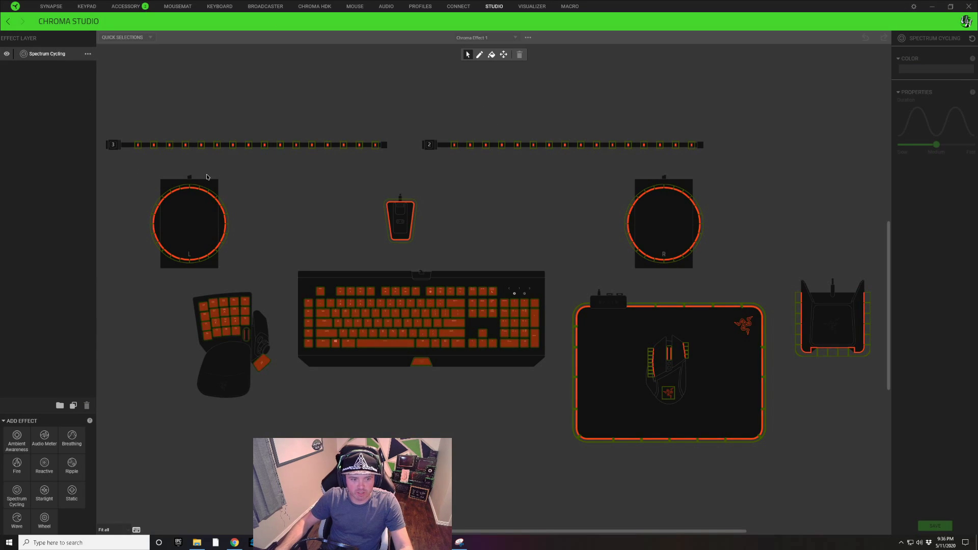
click(72, 495)
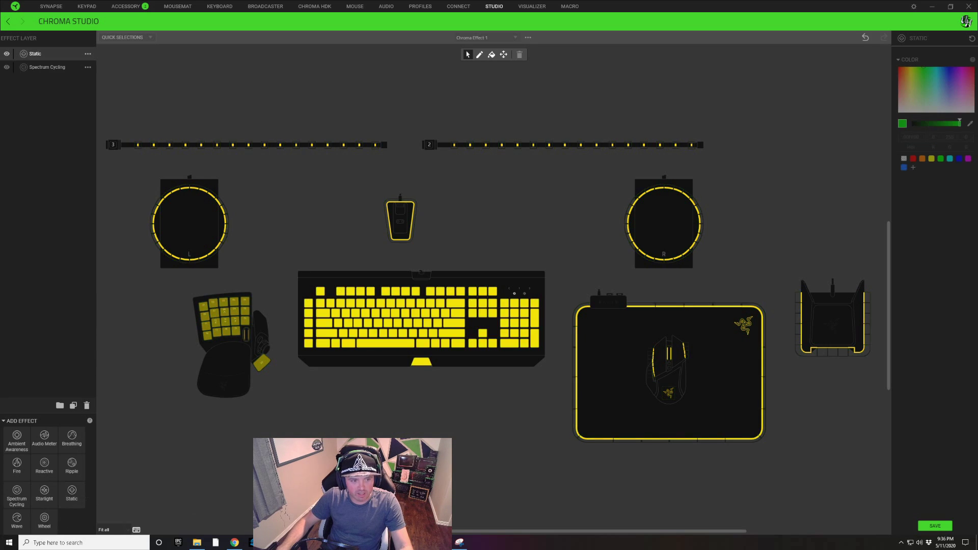
click(54, 68)
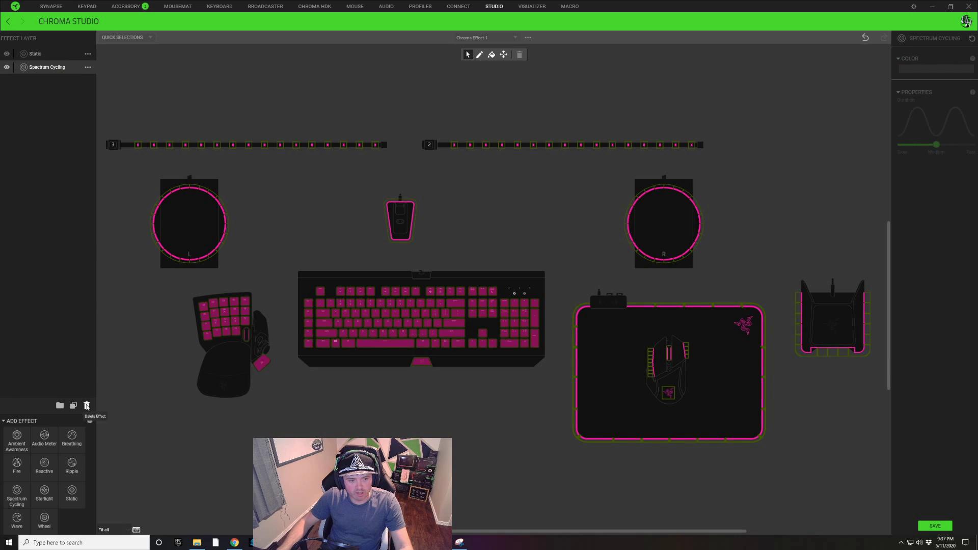
key(Delete)
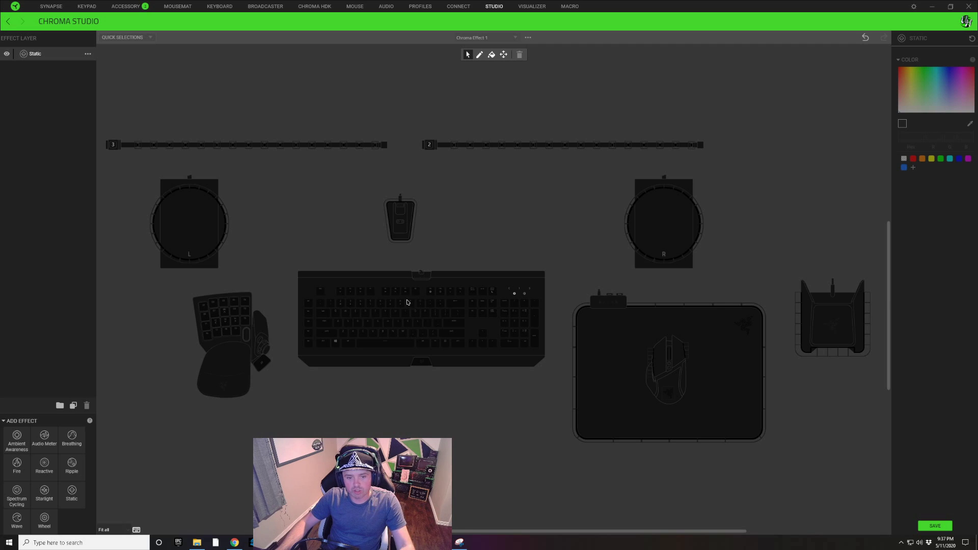
Step: Light the F7–F8, 8–0, U–P, G–apostrophe, V–right Shift and right Alt–right Ctrl keys static white (FFFFFF) and save the effect
scroll(396, 361, up, 5)
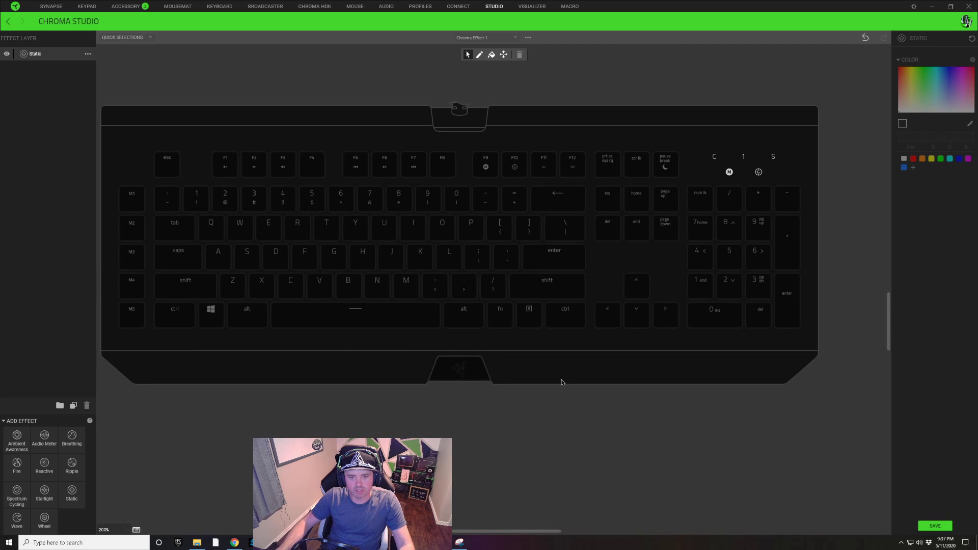
drag(511, 531, 504, 529)
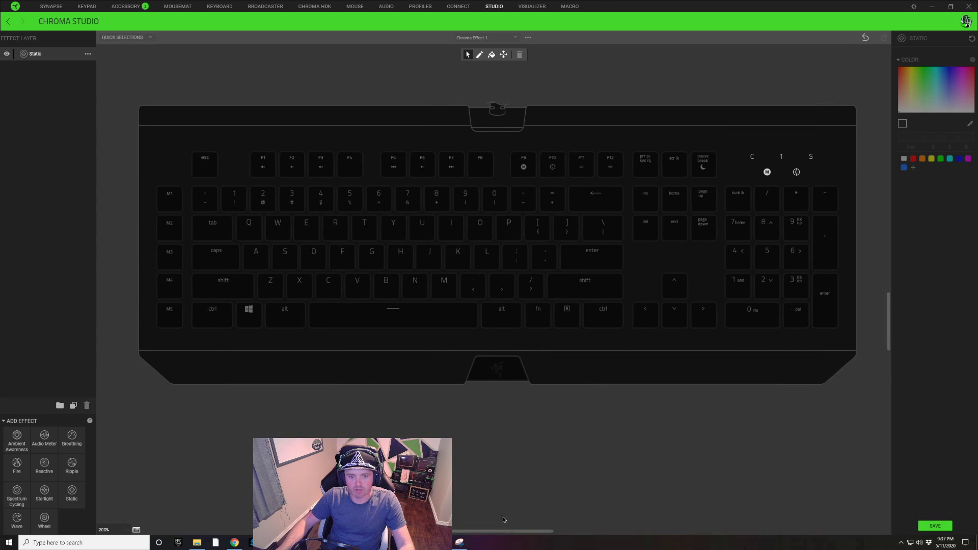
scroll(523, 452, up, 1)
scroll(533, 441, down, 2)
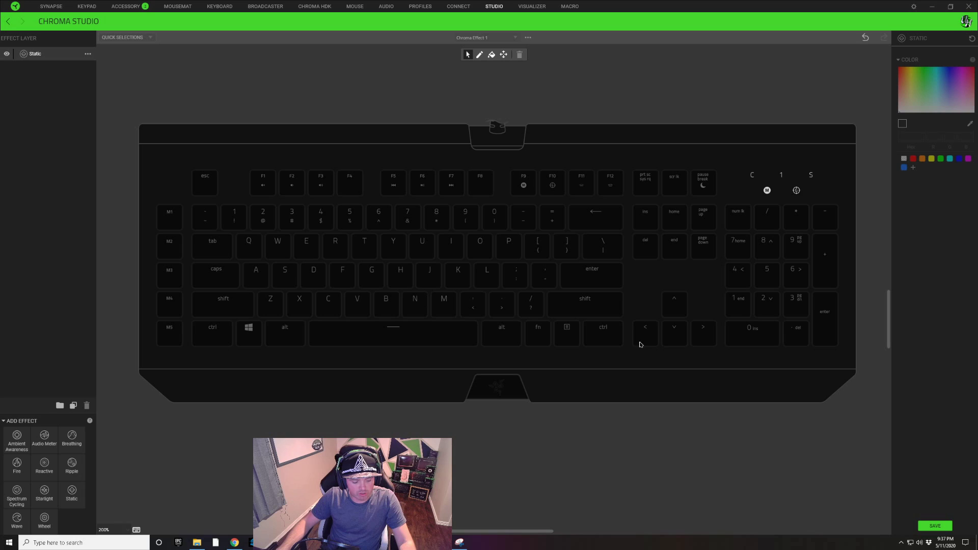
mouse_move(651, 355)
mouse_down()
mouse_move(513, 337)
mouse_move(541, 300)
mouse_move(302, 319)
mouse_move(306, 309)
mouse_move(800, 382)
mouse_up()
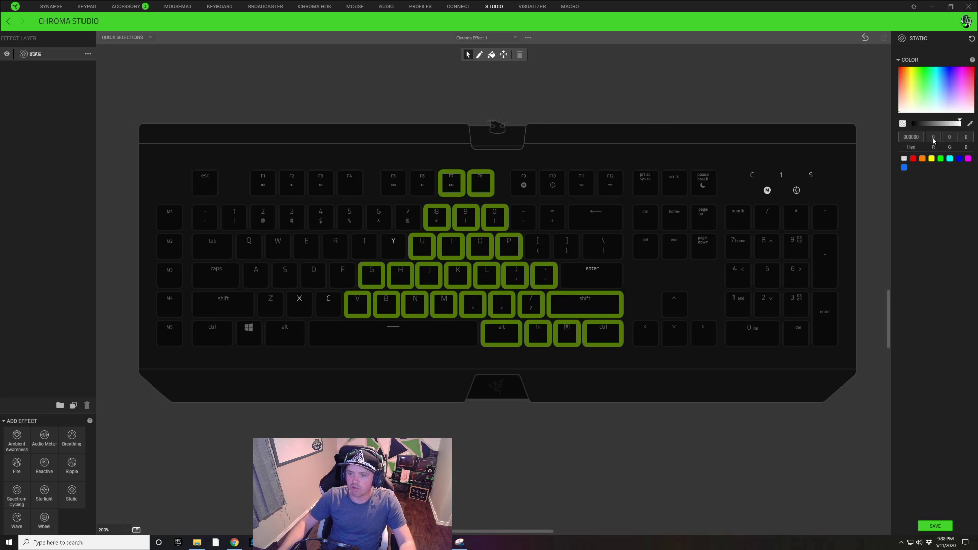
click(918, 113)
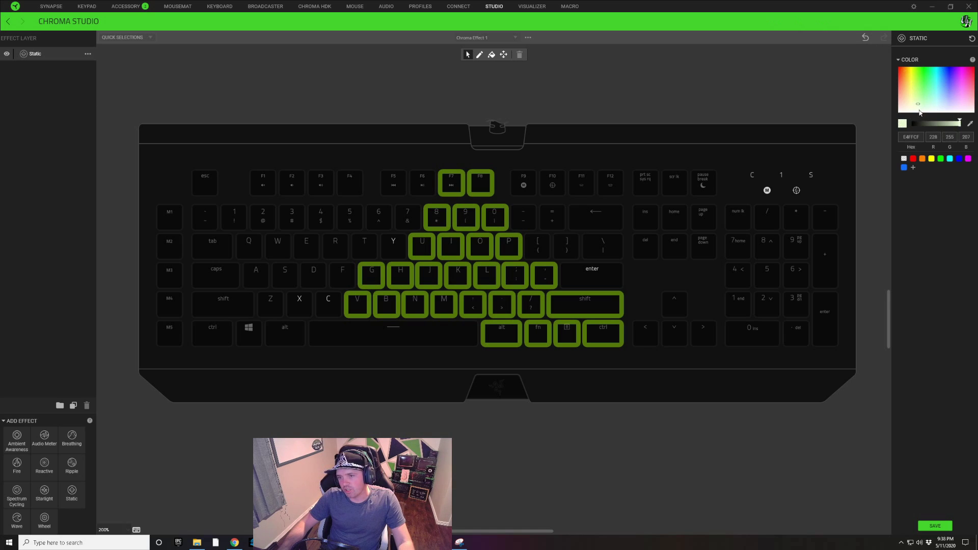
click(912, 136)
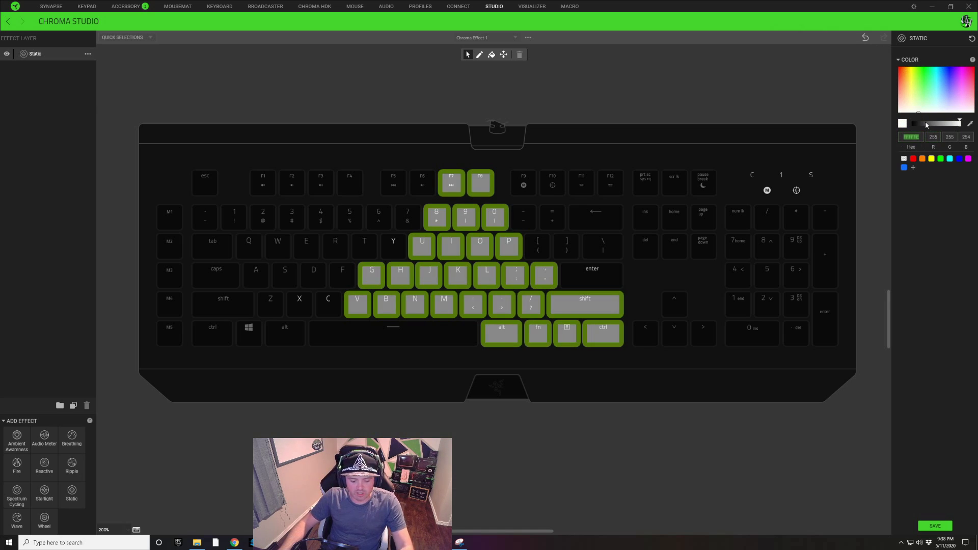
click(912, 151)
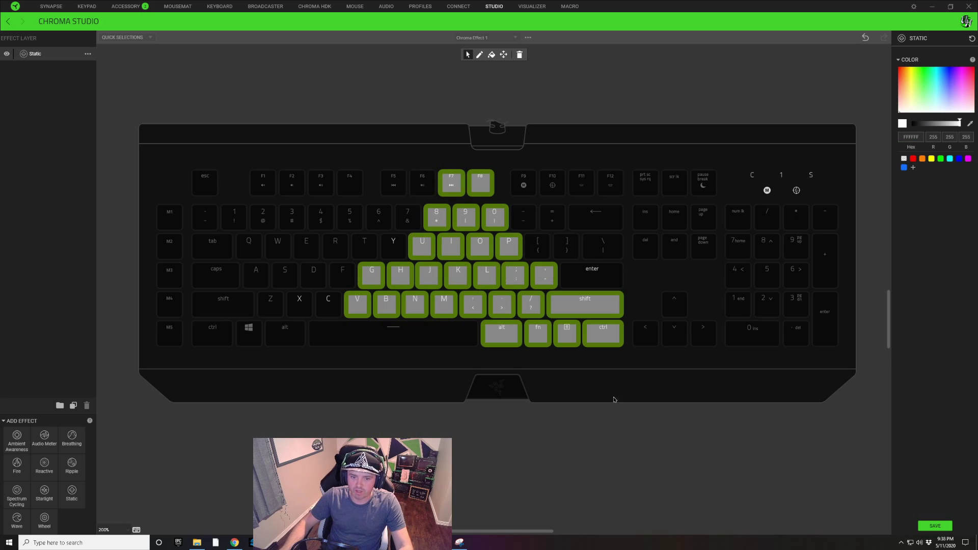
click(936, 527)
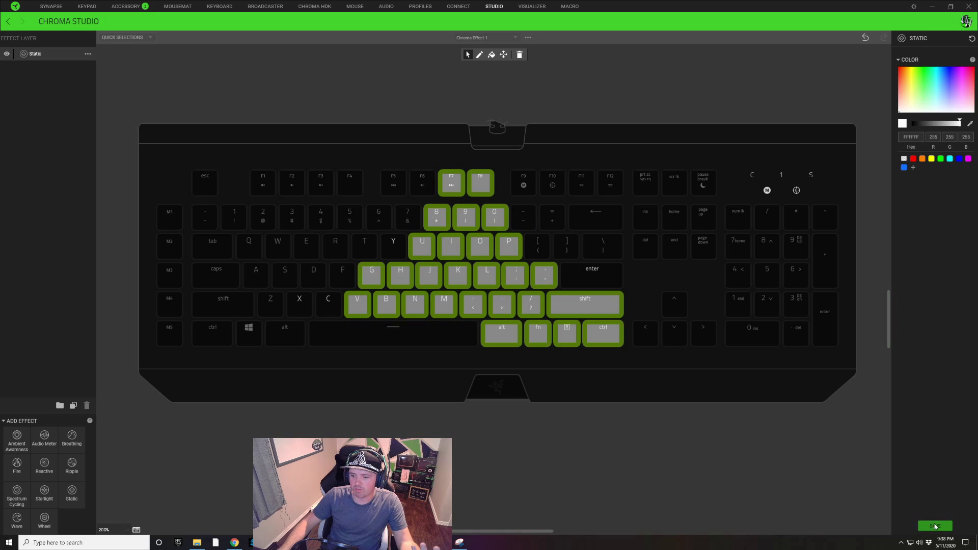
Step: Remove the Static lighting from the I key only and save the effect
click(580, 454)
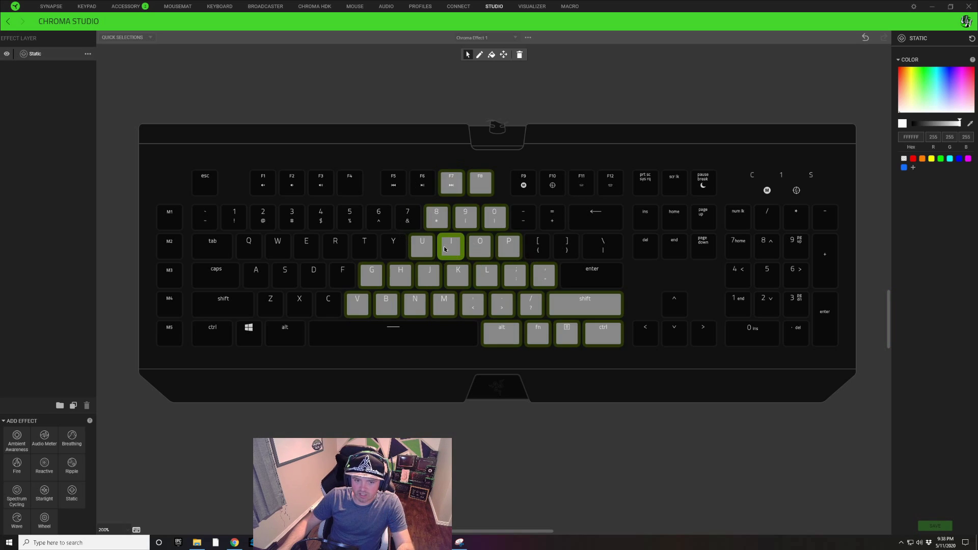
key(Delete)
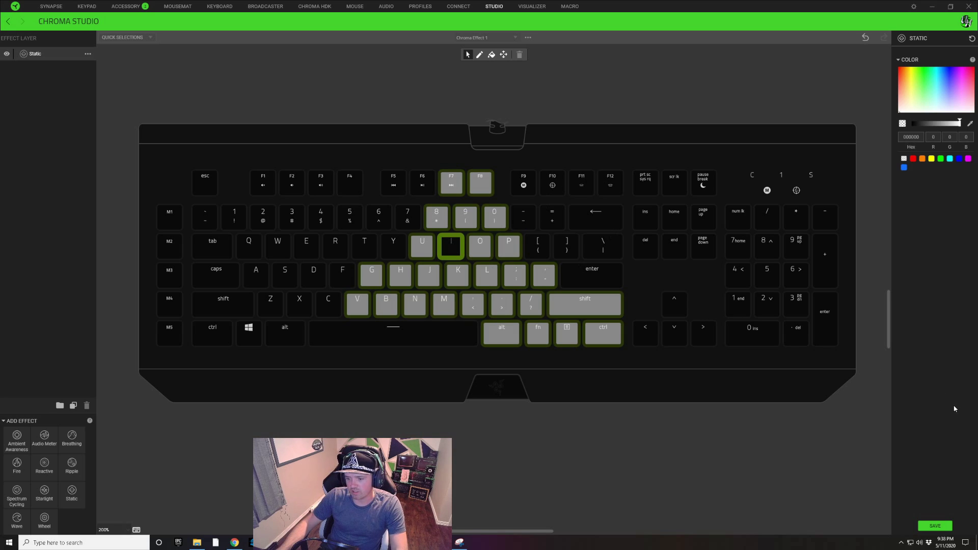
click(936, 526)
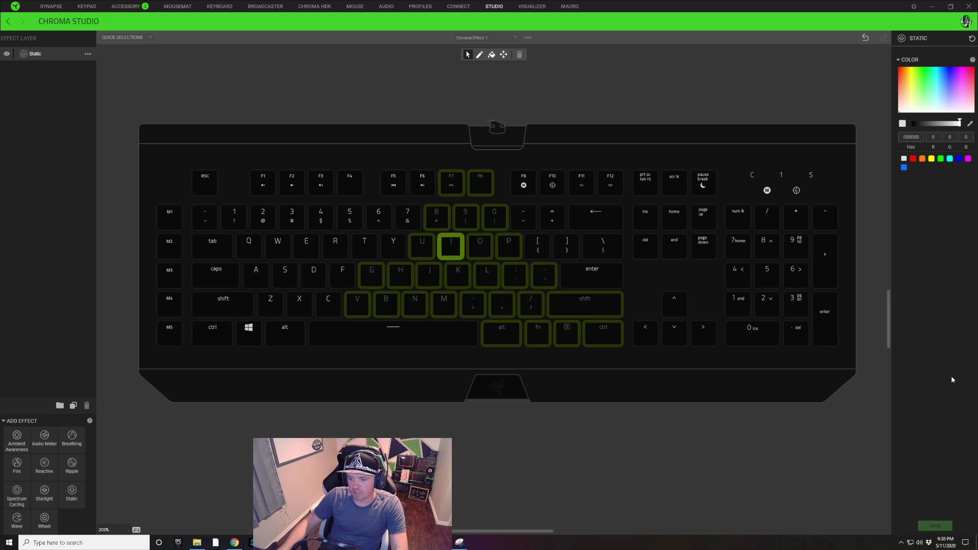
click(601, 248)
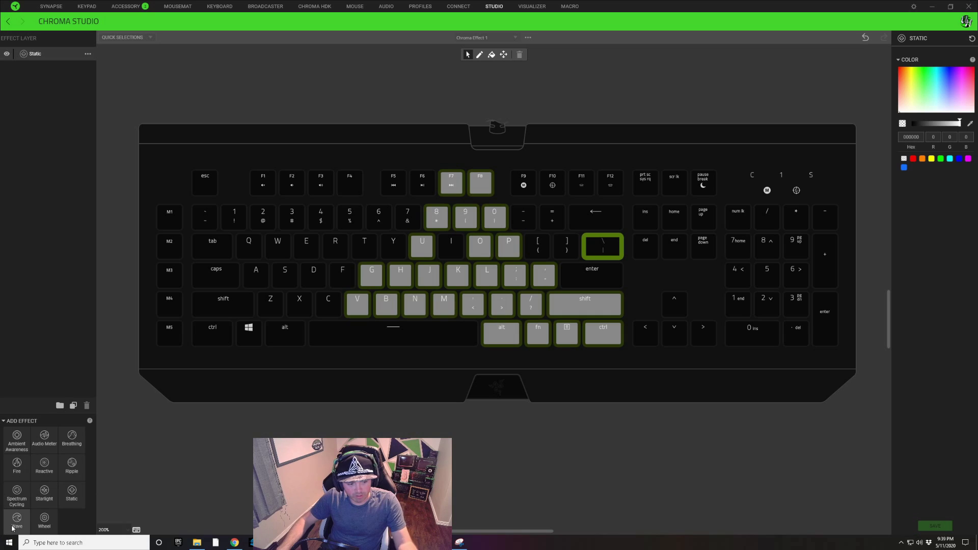
Step: Add a Wave layer above the Static layer and select the F2, F3, F4, 5, 6, 7 and Y keys for it
drag(11, 60, 39, 55)
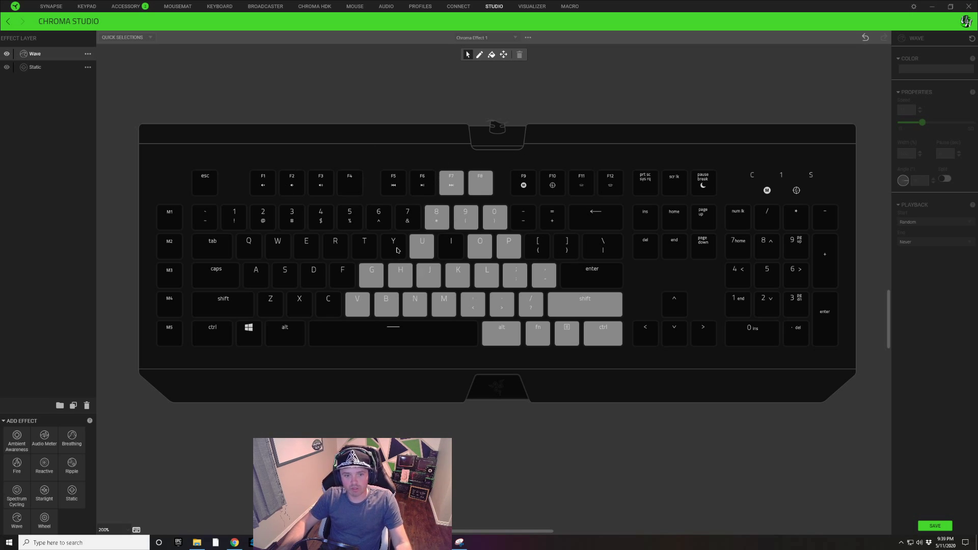
click(370, 247)
click(394, 247)
click(408, 219)
click(378, 218)
click(379, 218)
click(349, 218)
click(379, 219)
click(341, 185)
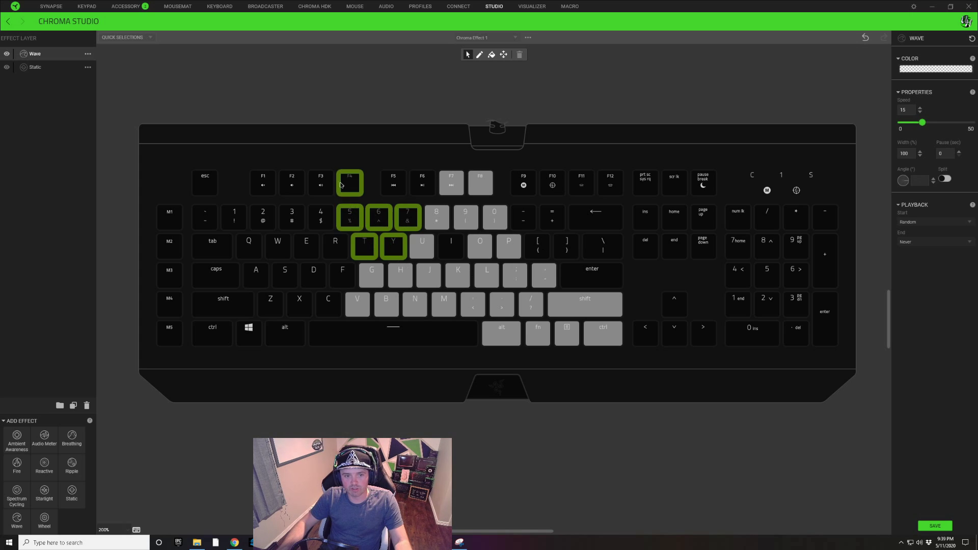
click(321, 185)
click(292, 184)
click(357, 184)
click(345, 190)
click(363, 245)
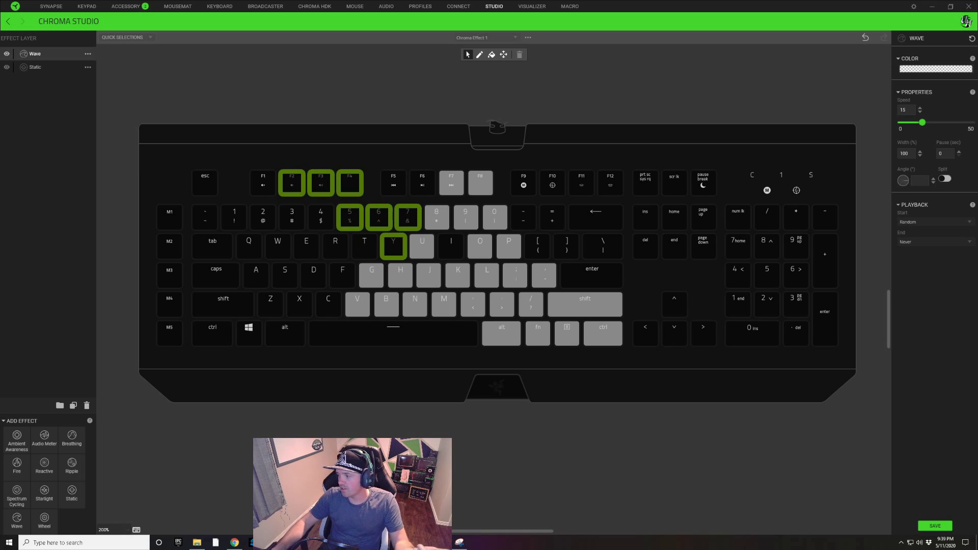
Step: Give the selected wave keys a three-stop yellow gradient, with FFFF00 at the ends and the middle stop darkened to 787600
click(930, 70)
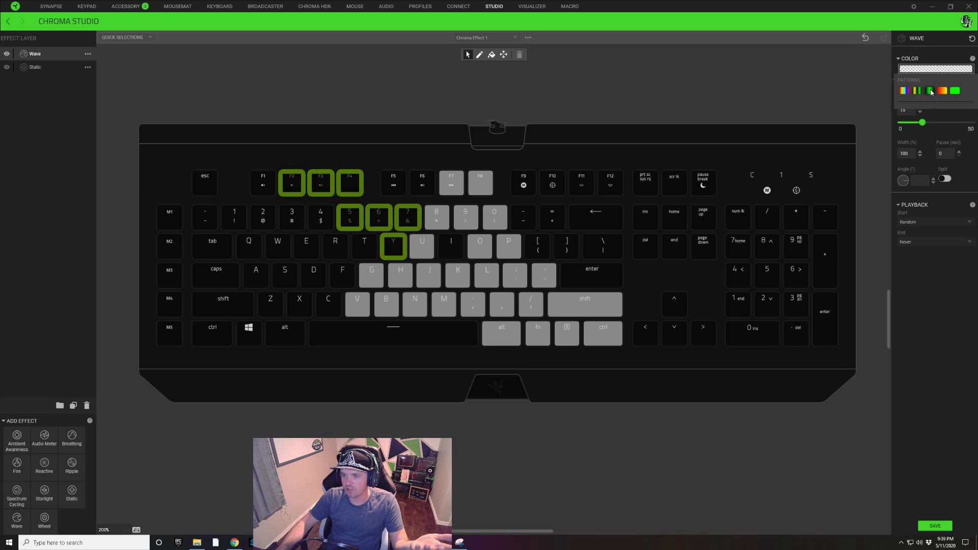
click(931, 92)
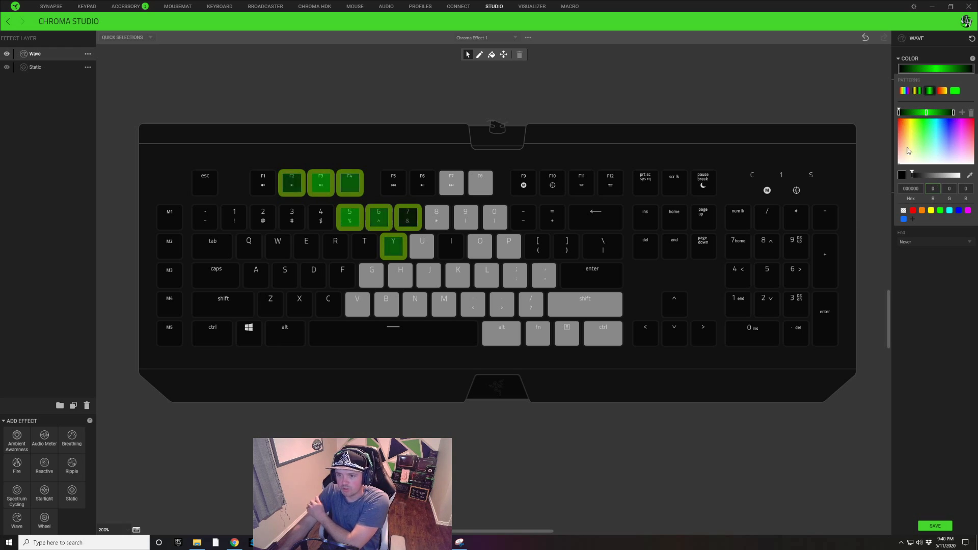
click(910, 118)
click(953, 112)
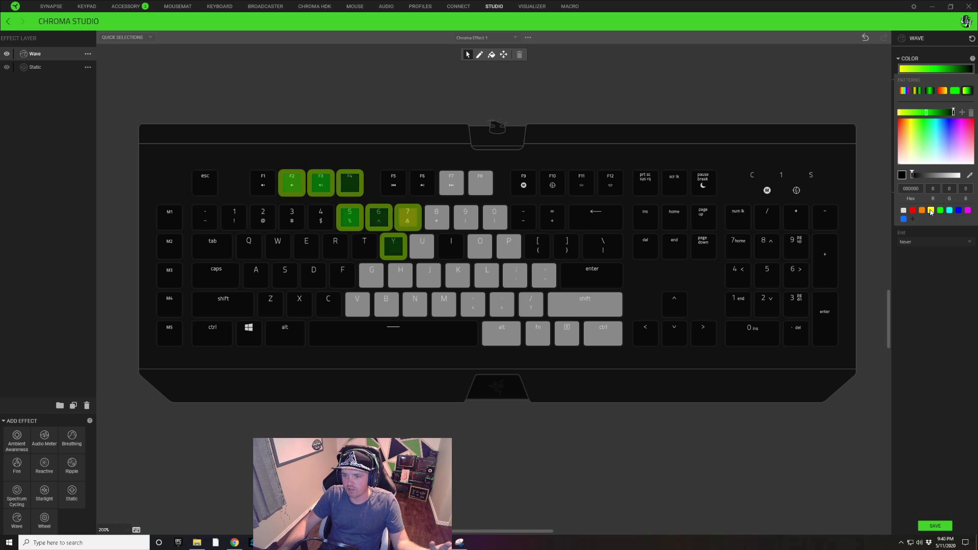
click(932, 211)
click(927, 113)
click(932, 212)
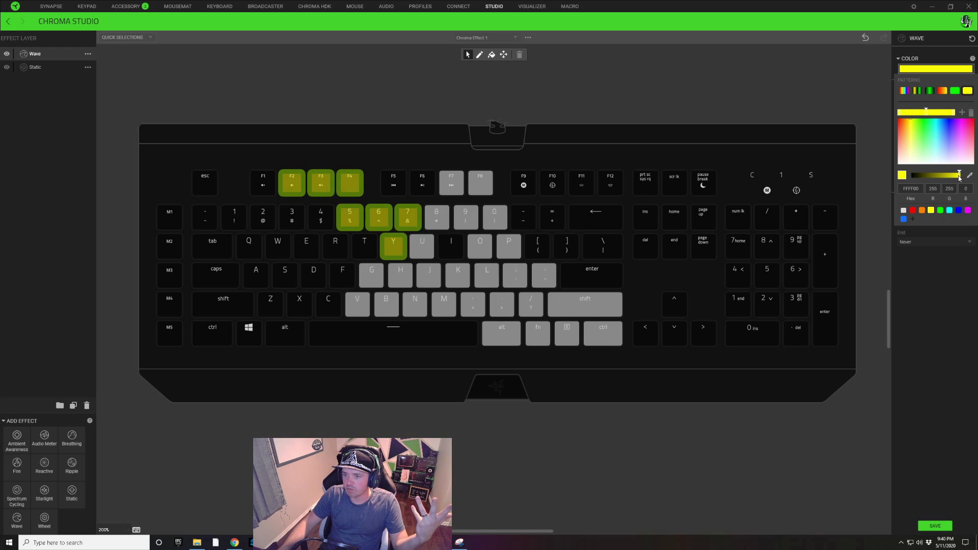
drag(960, 179, 937, 178)
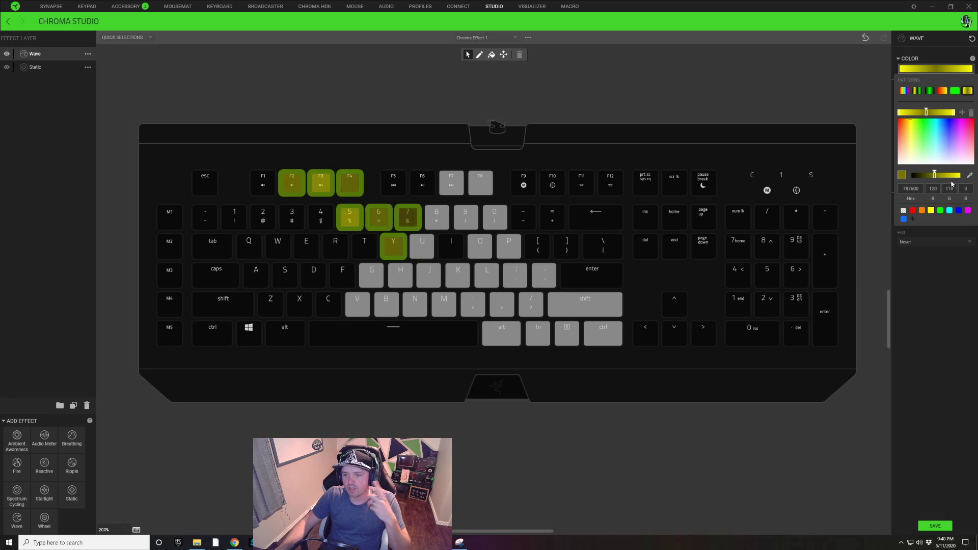
click(927, 48)
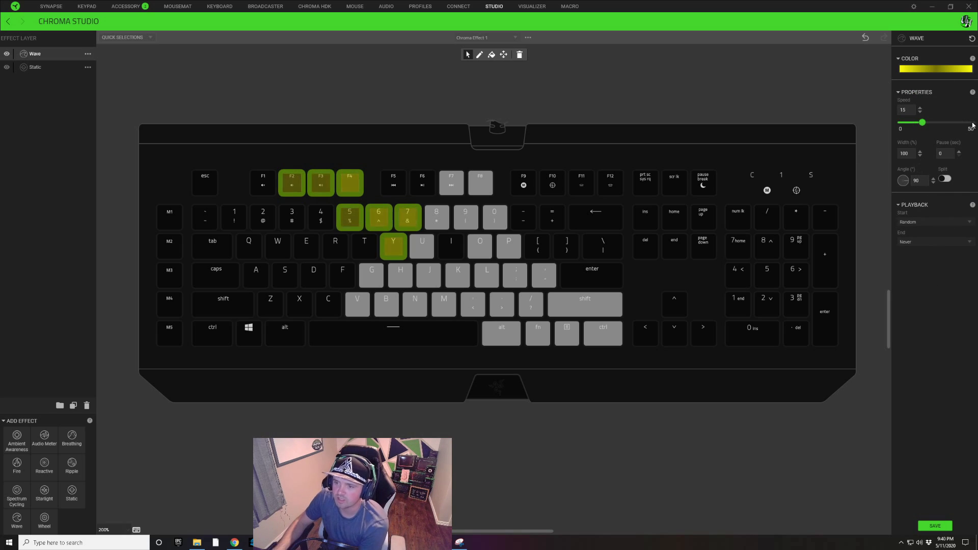
Step: Enable Split for the yellow wave and undo the last stray edit
click(945, 181)
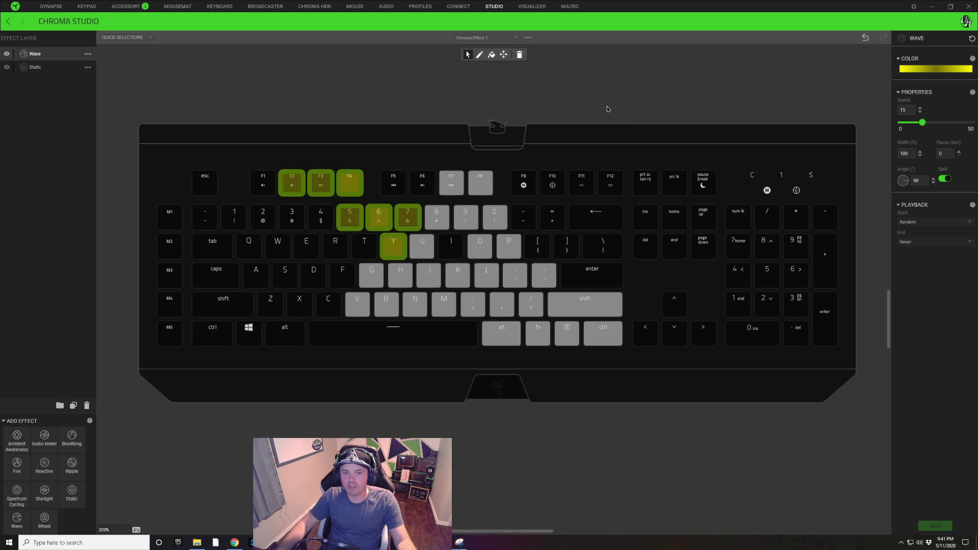
key(ctrl+z)
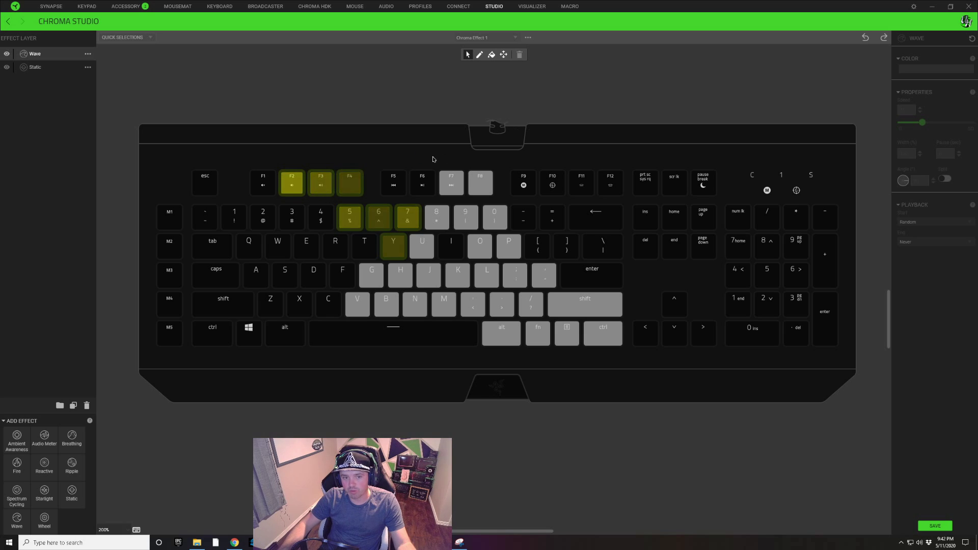
click(350, 179)
click(426, 135)
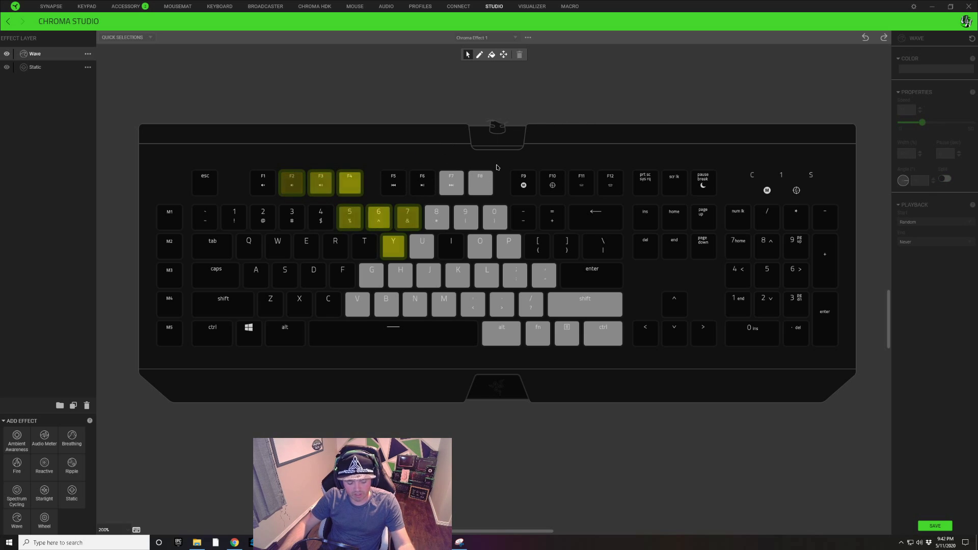
Step: Apply the rainbow wave pattern at a 151° angle to the keyboard's right-hand keys, from F9, minus, left bracket, apostrophe and Menu through the numpad
drag(528, 192, 842, 348)
click(542, 341)
click(568, 339)
click(601, 337)
click(525, 310)
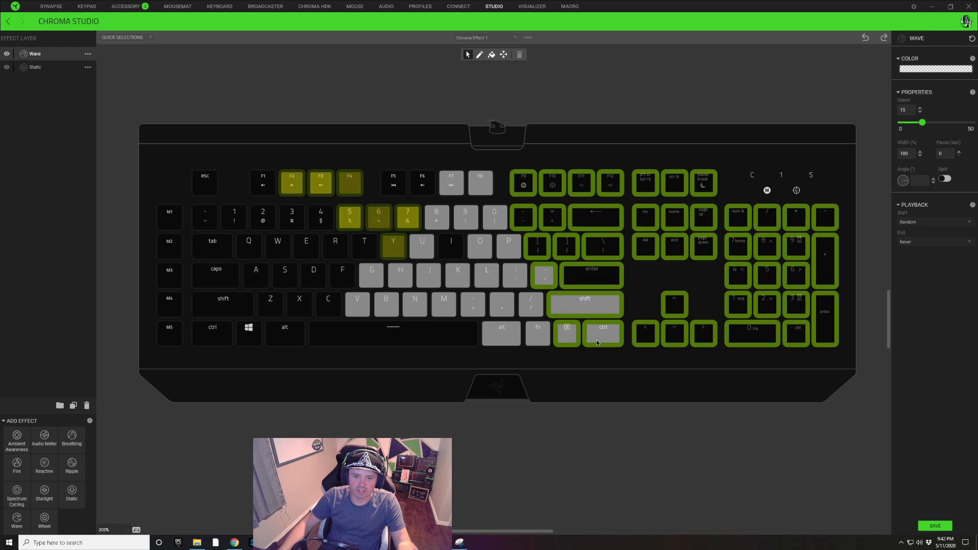
click(931, 70)
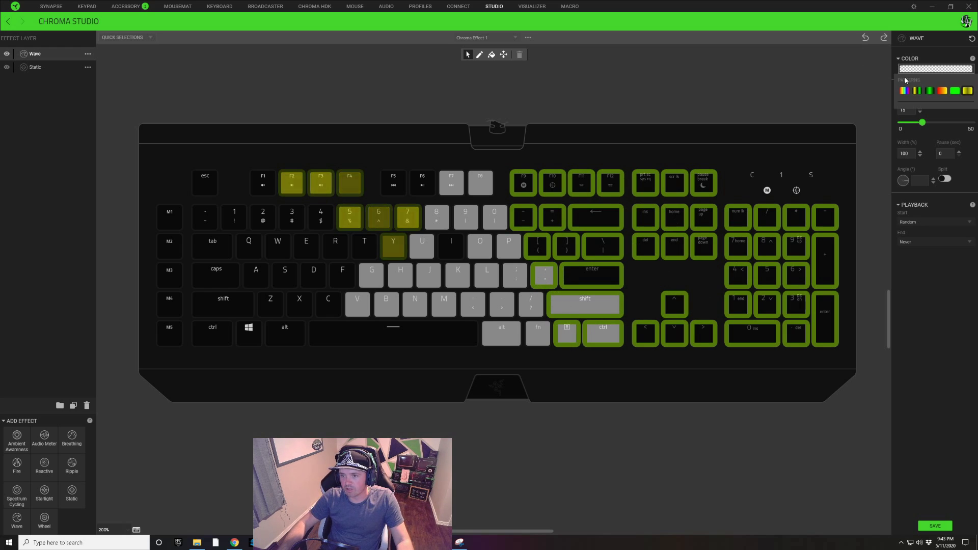
click(906, 90)
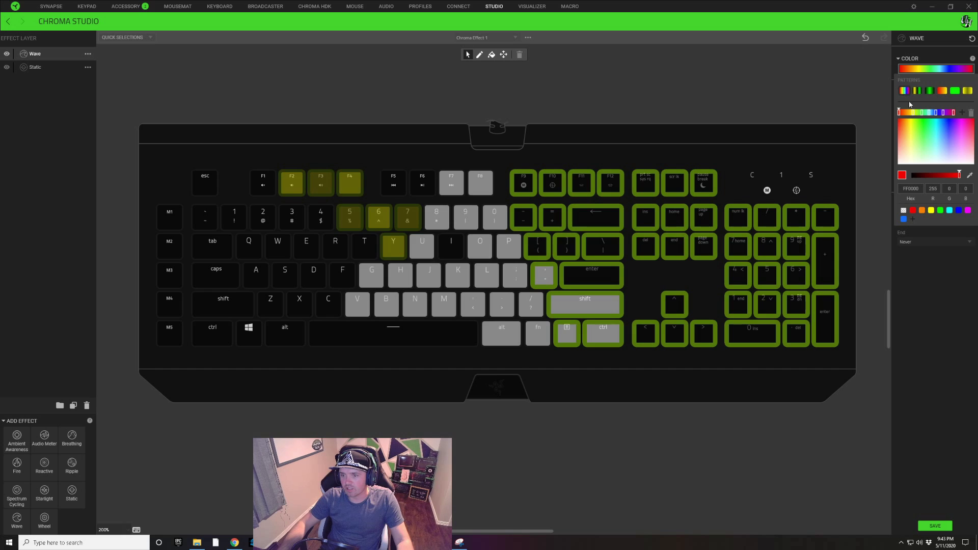
click(929, 277)
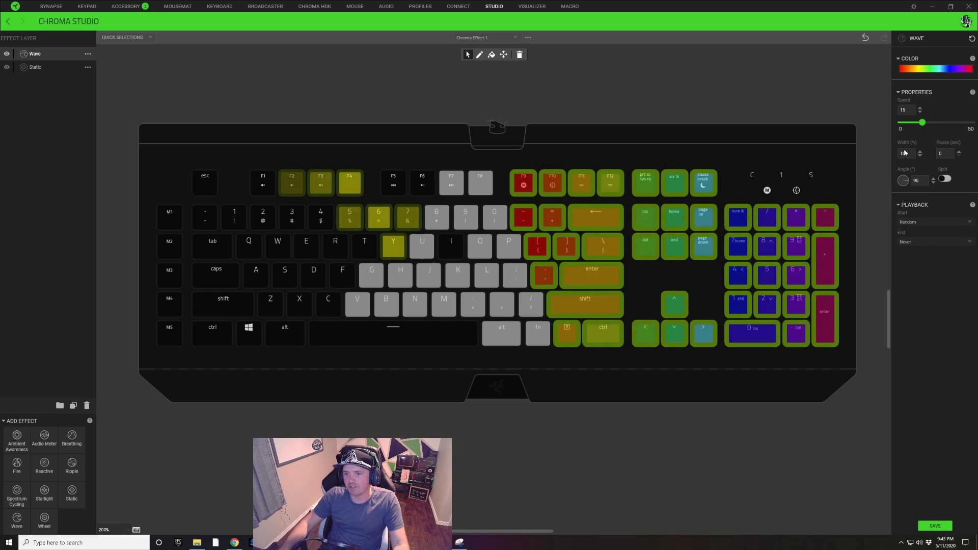
drag(907, 177, 914, 200)
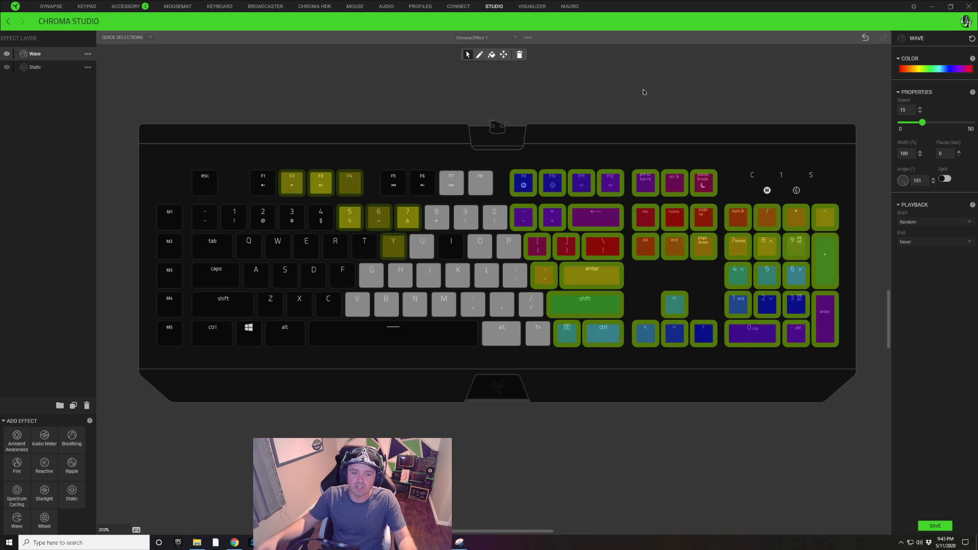
click(135, 80)
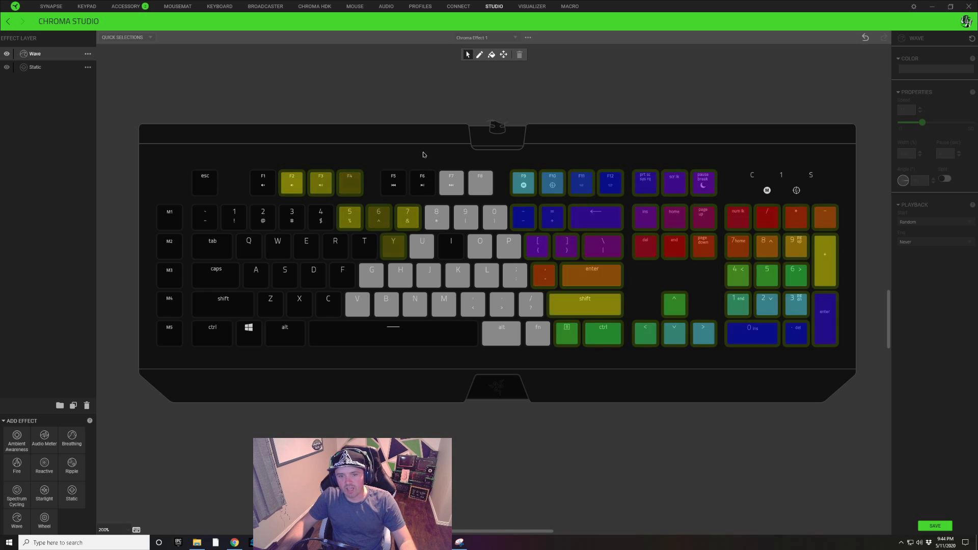
Step: Select the unlit left-hand keys: Esc, F1, F5, F6 and the M1 to M5 rows through 4, T, F, C and the spacebar
click(422, 176)
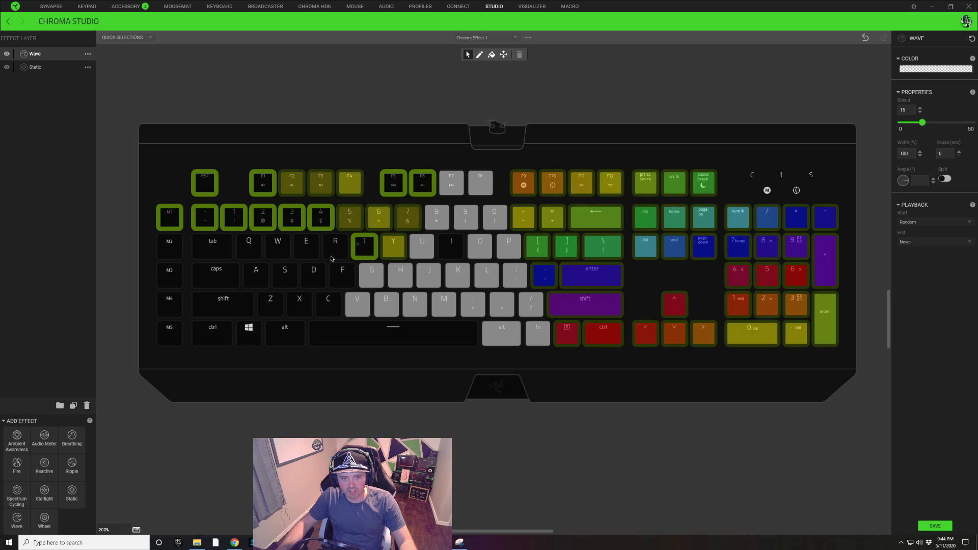
drag(325, 286, 180, 290)
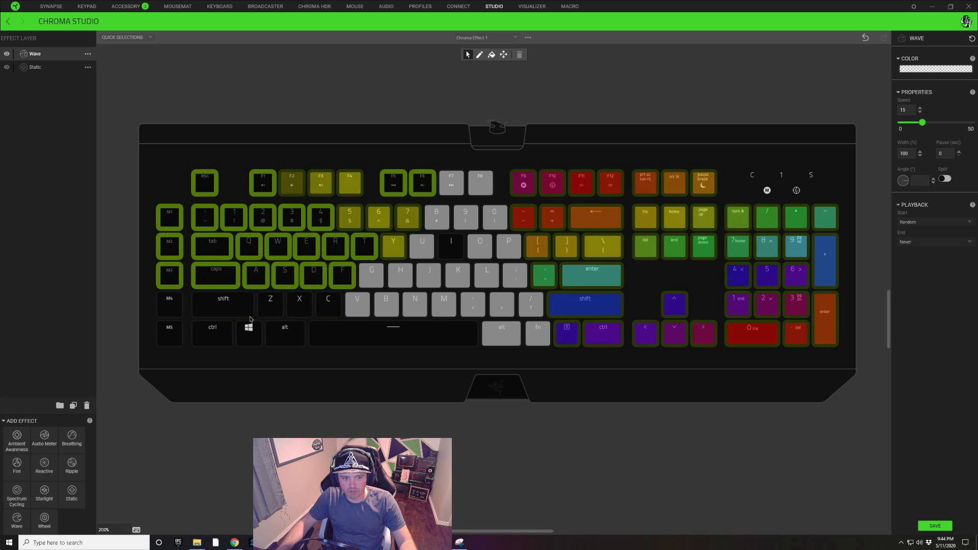
drag(328, 310, 169, 312)
drag(401, 329, 164, 342)
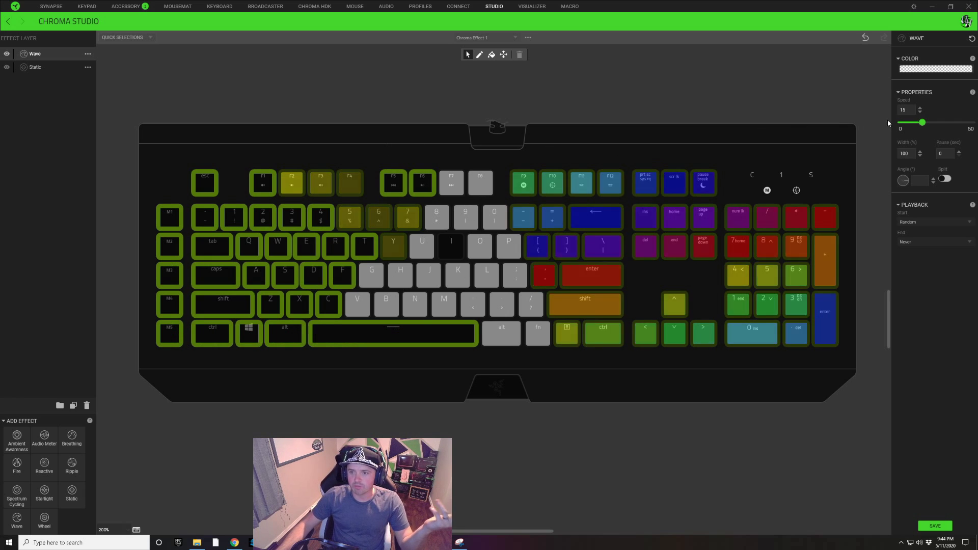
Step: Apply the black, yellow and green wave pattern to the selected keys and recolor its two bright stops to dark gray 333332
click(934, 69)
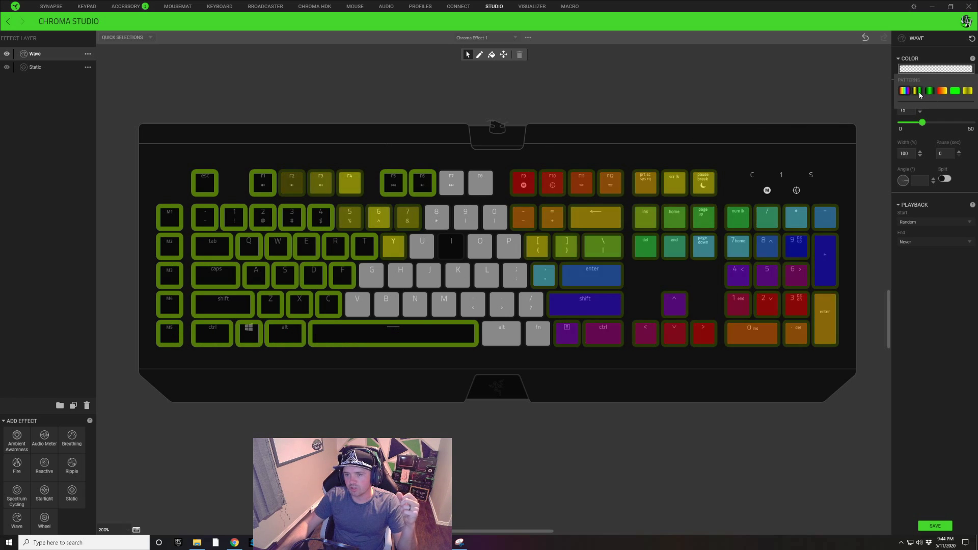
click(919, 92)
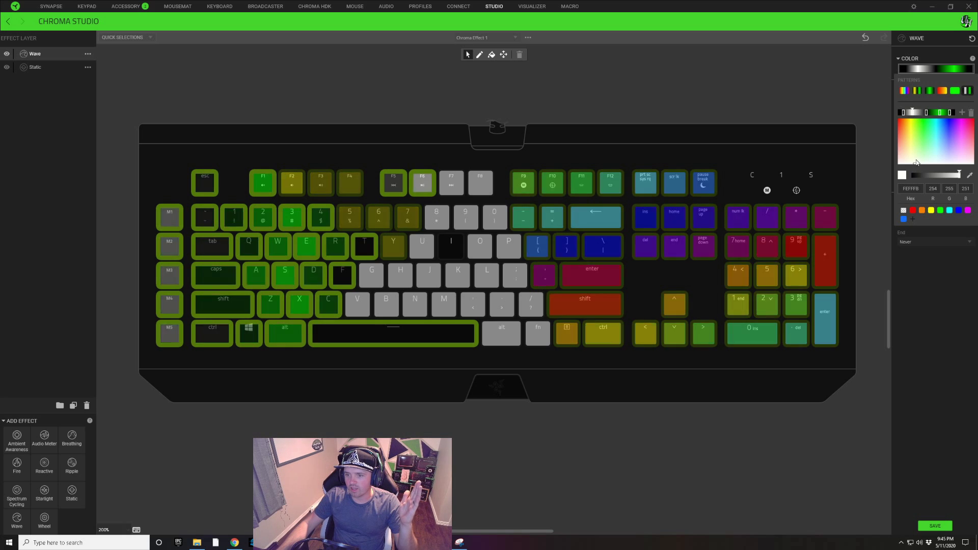
drag(936, 176, 934, 176)
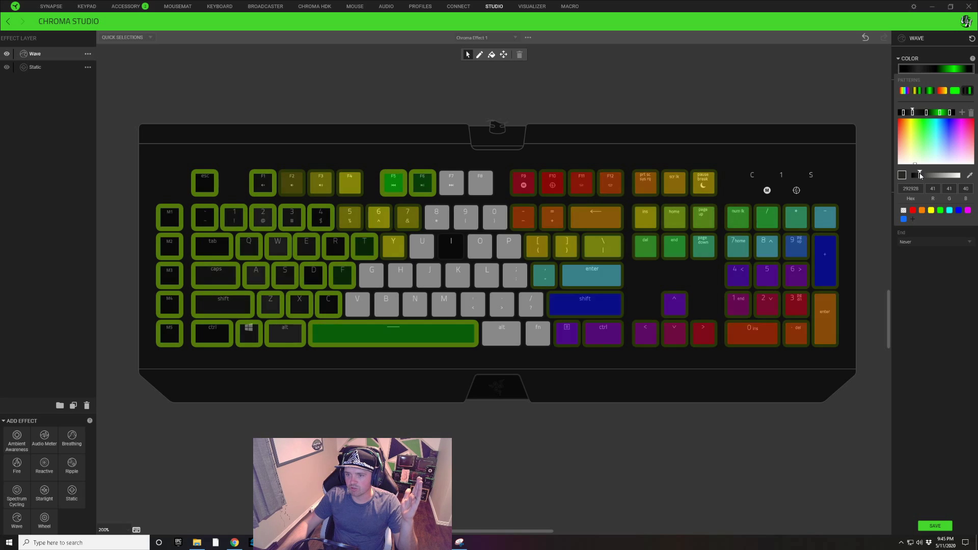
drag(922, 177, 923, 176)
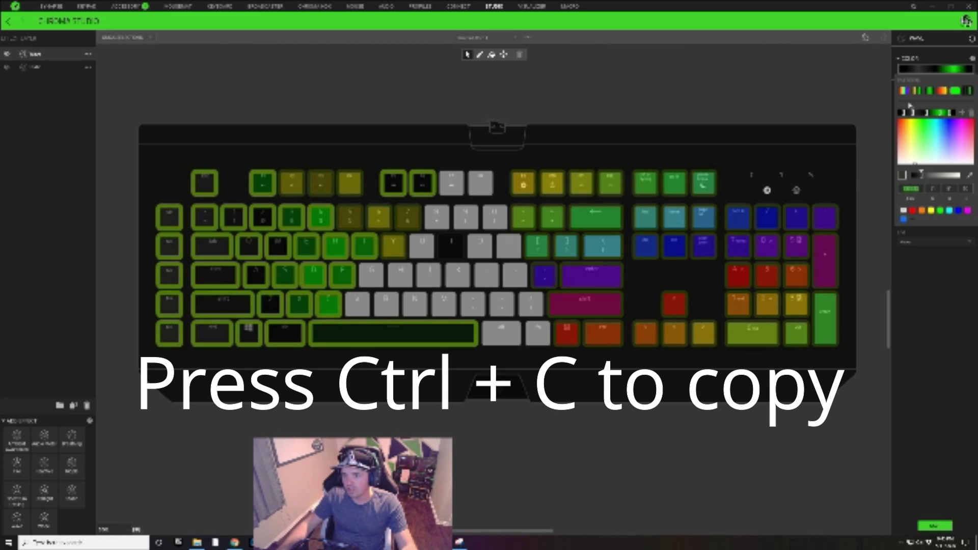
click(941, 113)
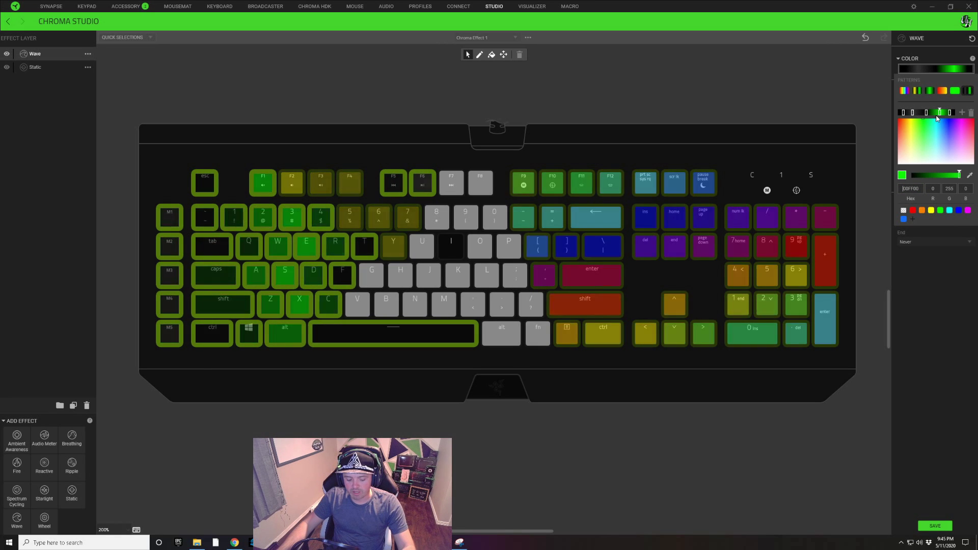
double_click(917, 188)
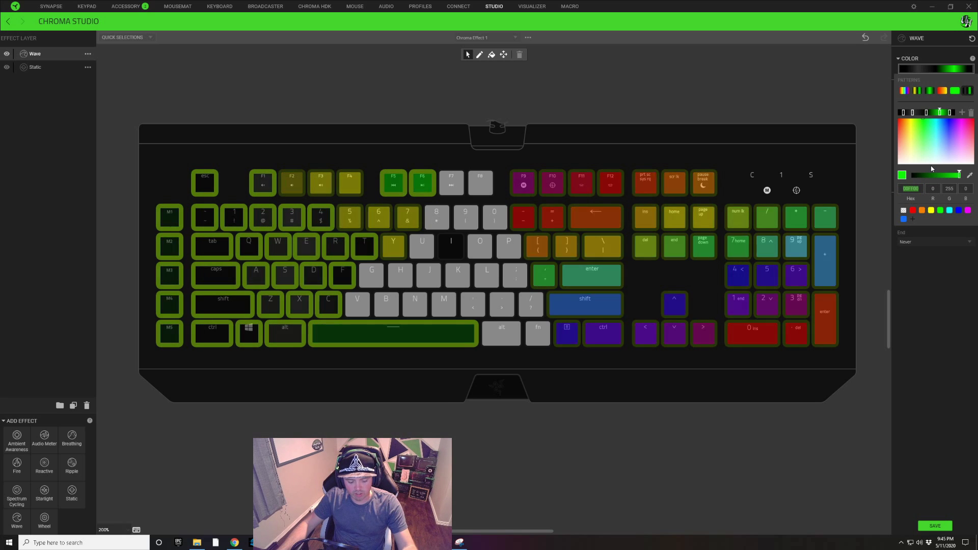
text(333332)
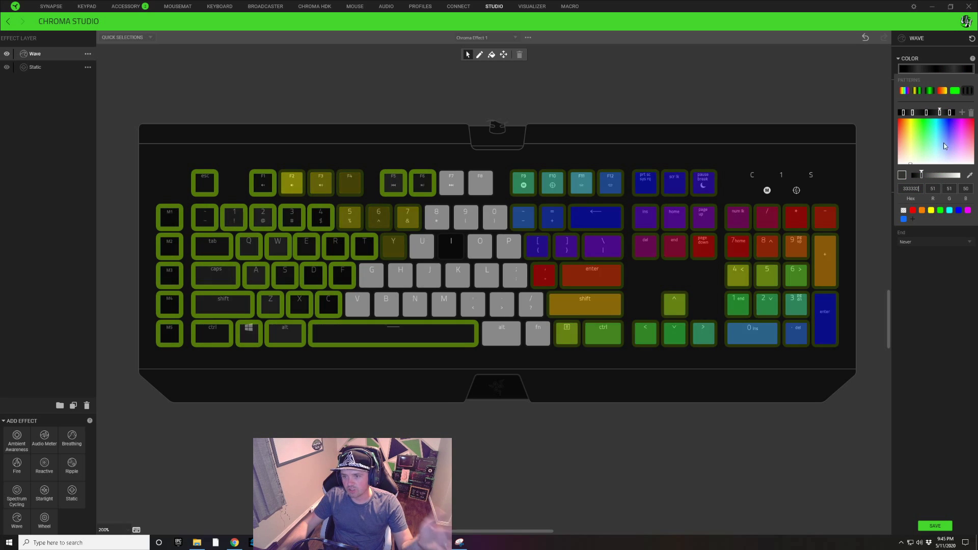
Step: Narrow the gradient's two gray bands by moving the black stops closer and adding another black stop between them, and clear the key selection
drag(926, 112, 920, 112)
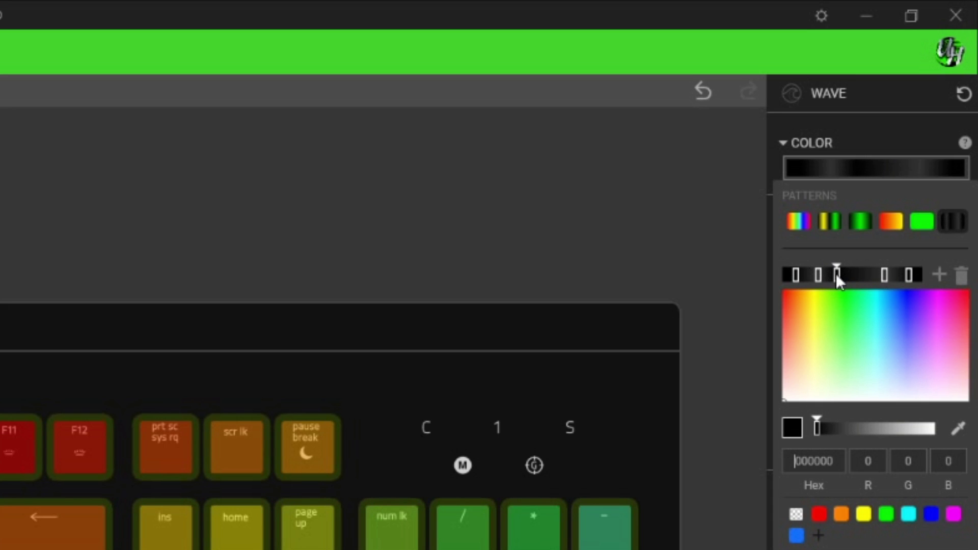
drag(795, 274, 834, 274)
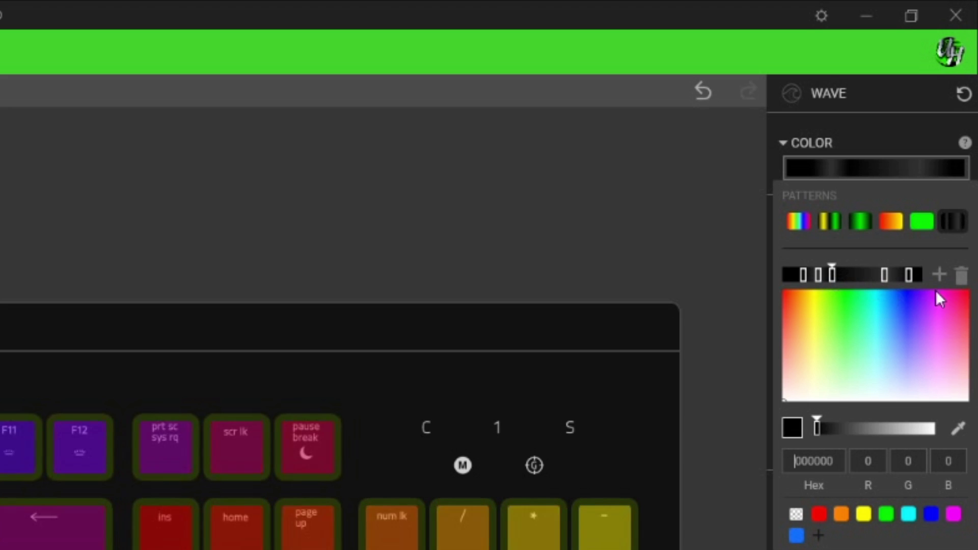
click(940, 274)
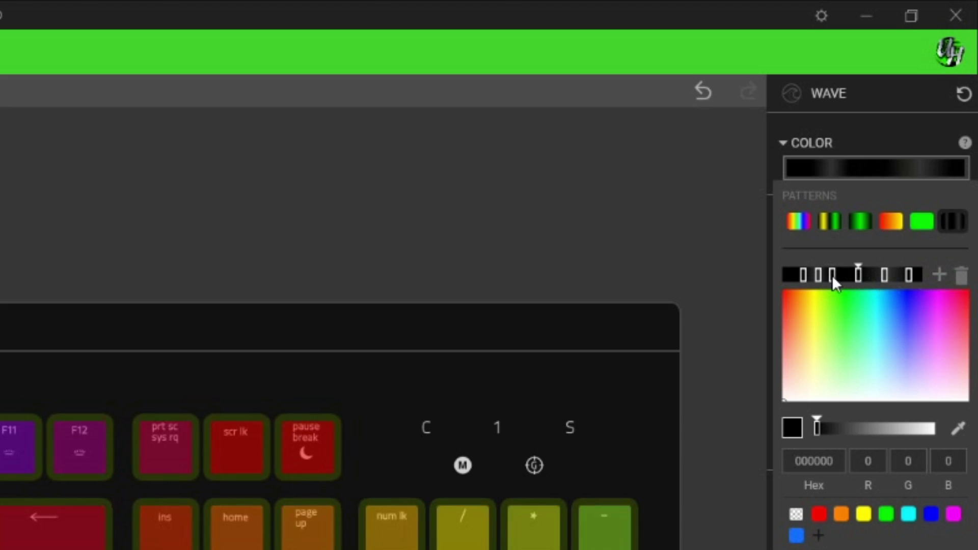
drag(856, 280, 900, 274)
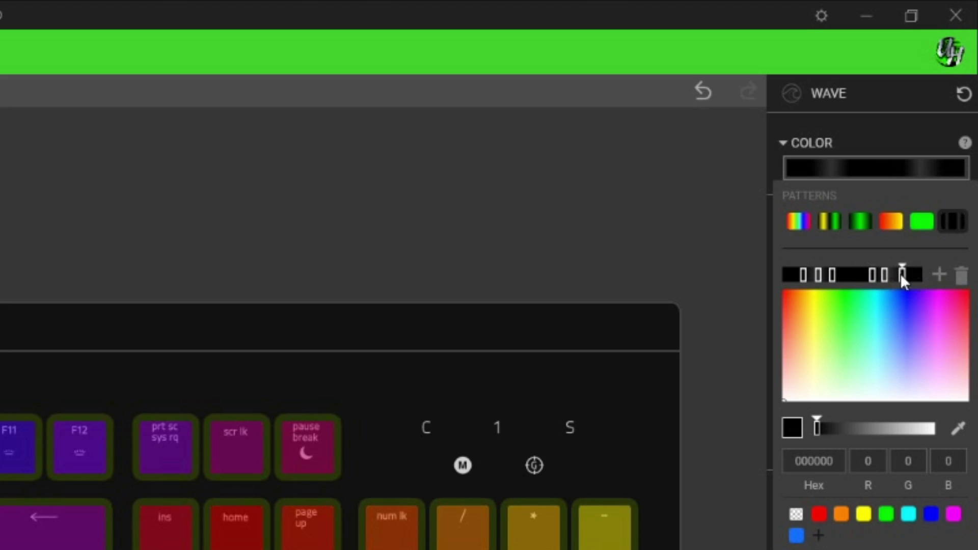
click(873, 274)
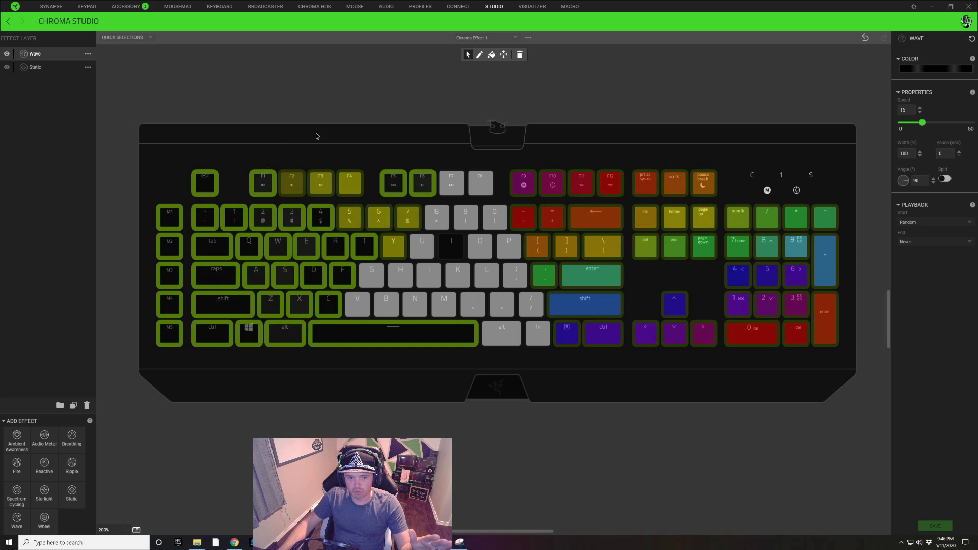
click(290, 137)
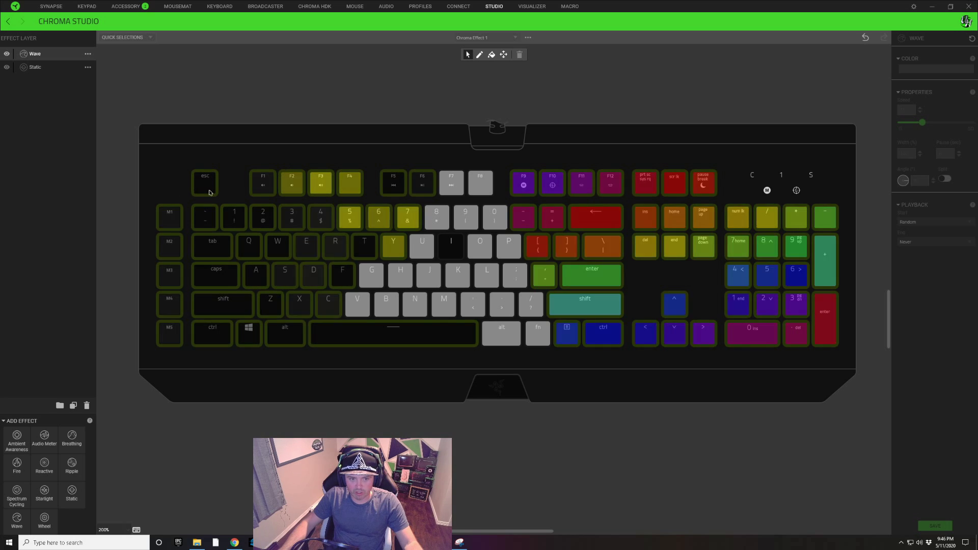
Step: Select the Esc, F1, F5 and F6 keys and shift the first gray band's stops toward the start of their wave gradient
drag(200, 190, 265, 186)
click(391, 183)
click(421, 183)
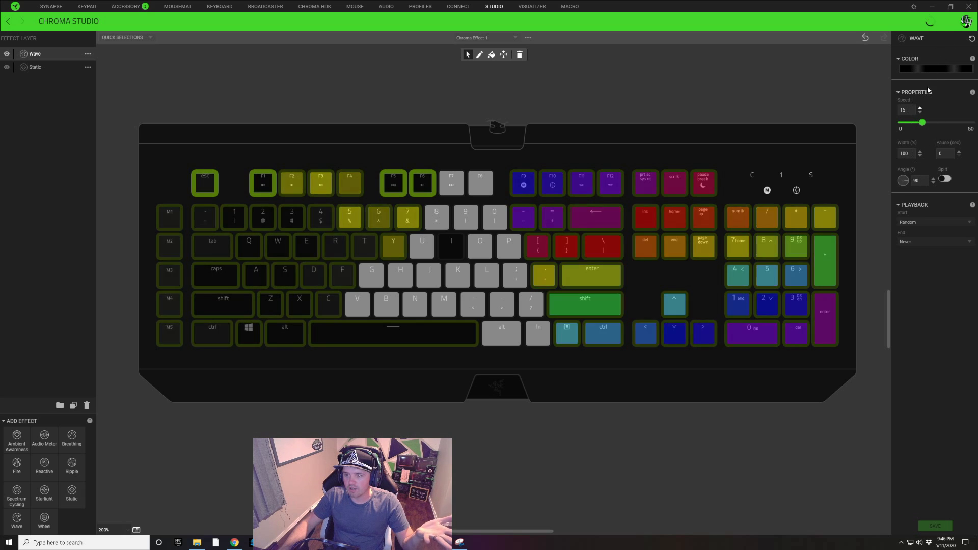
click(931, 69)
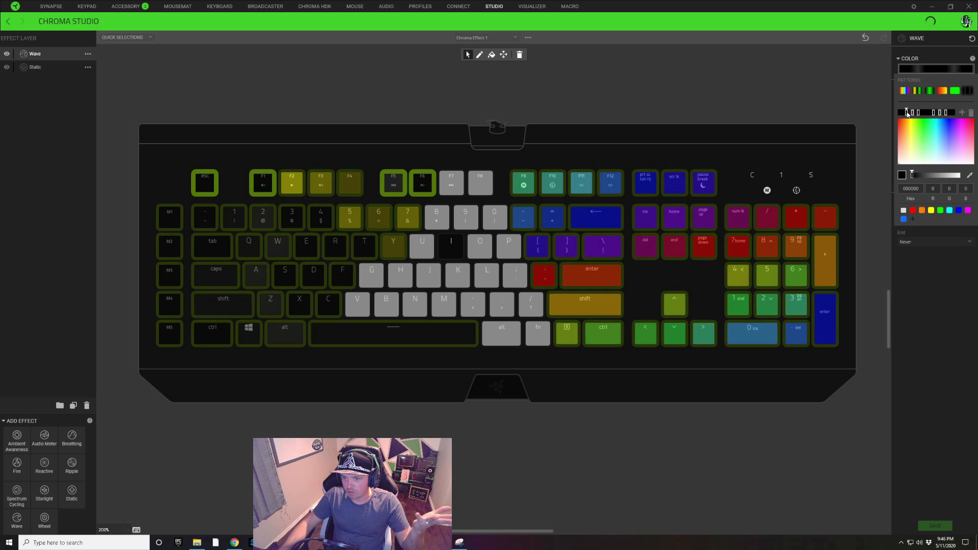
drag(904, 112, 906, 114)
click(915, 113)
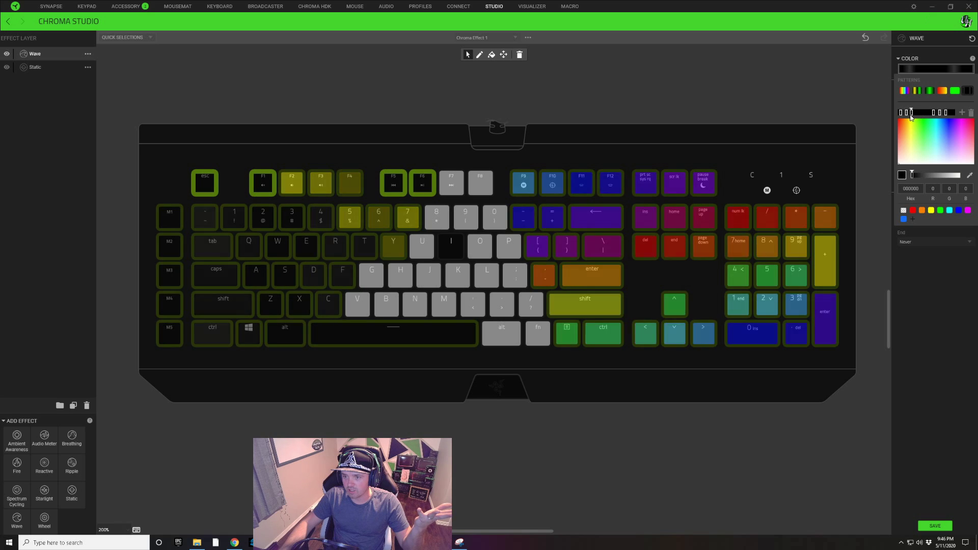
Step: Shift the second gray band's stops toward the gradient's start for the Esc, F1, F5 and F6 keys and set their wave speed to 13
click(931, 114)
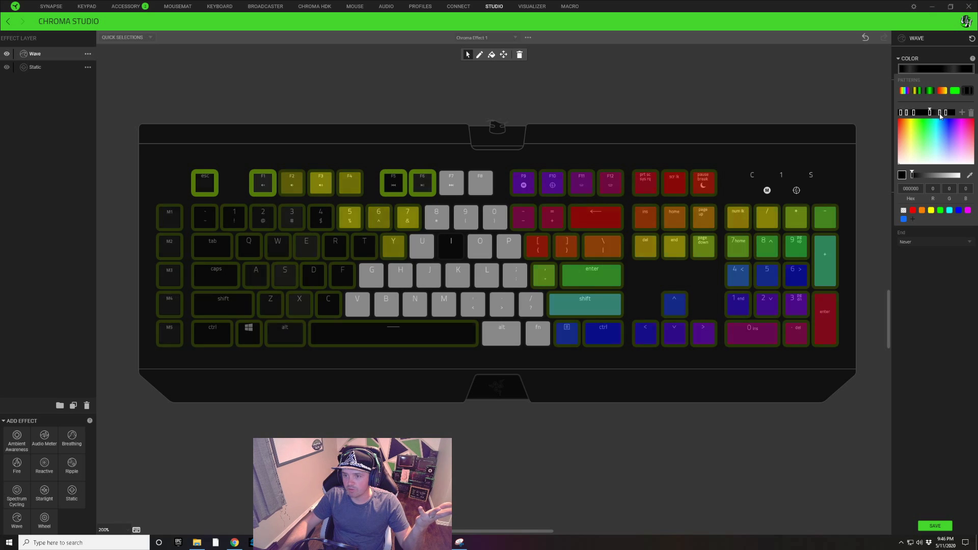
click(938, 113)
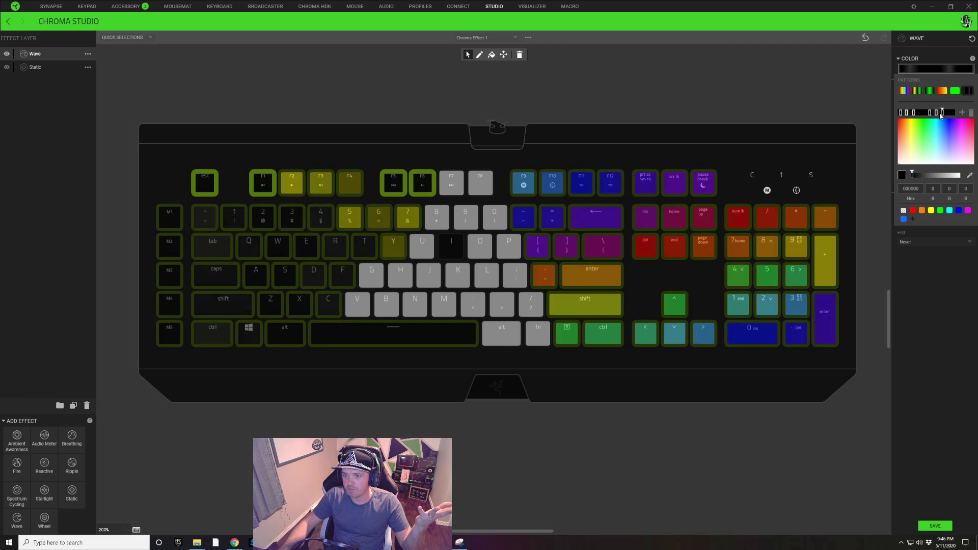
click(943, 113)
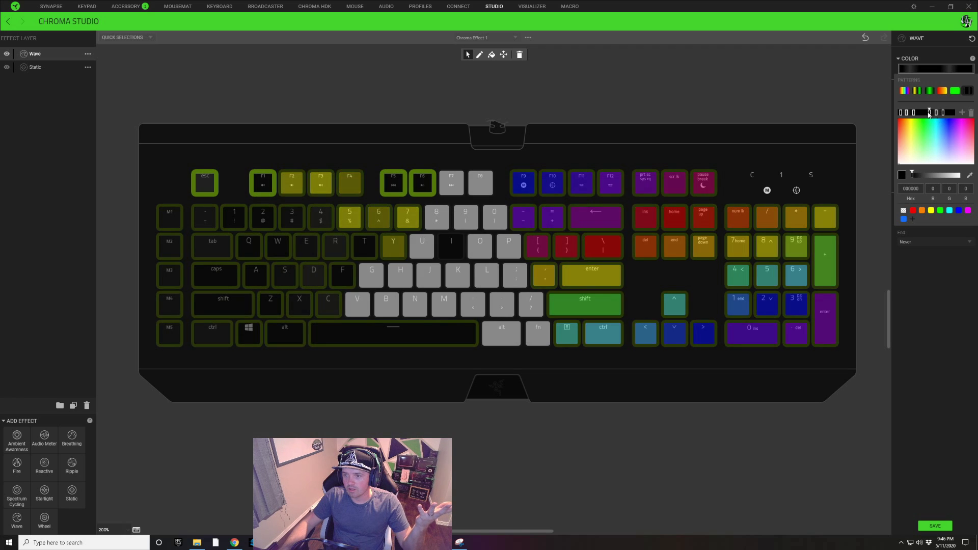
click(935, 113)
click(943, 113)
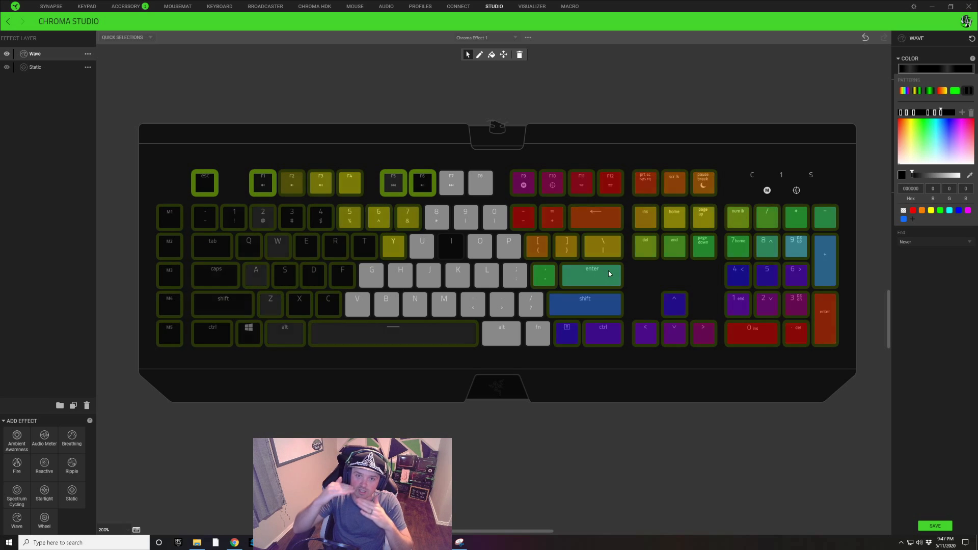
click(938, 69)
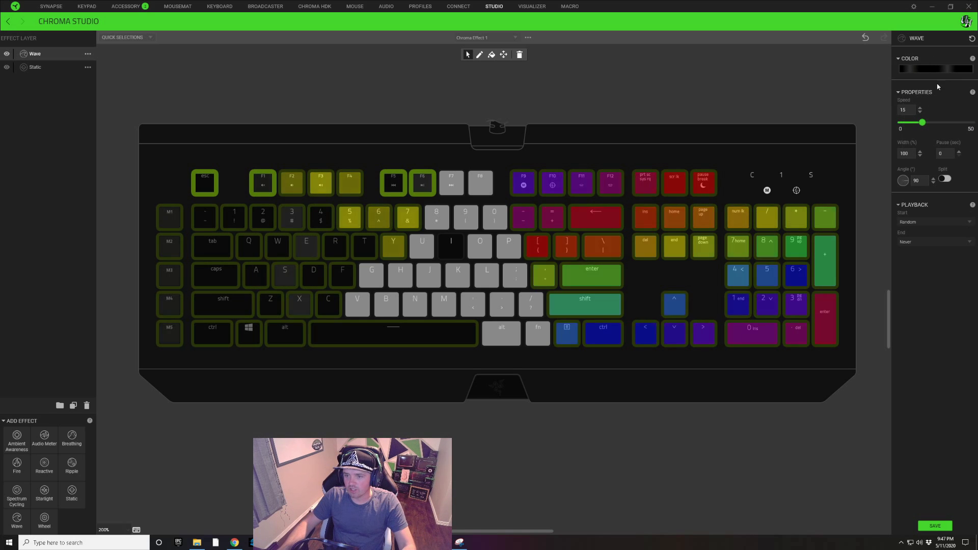
click(920, 113)
click(921, 112)
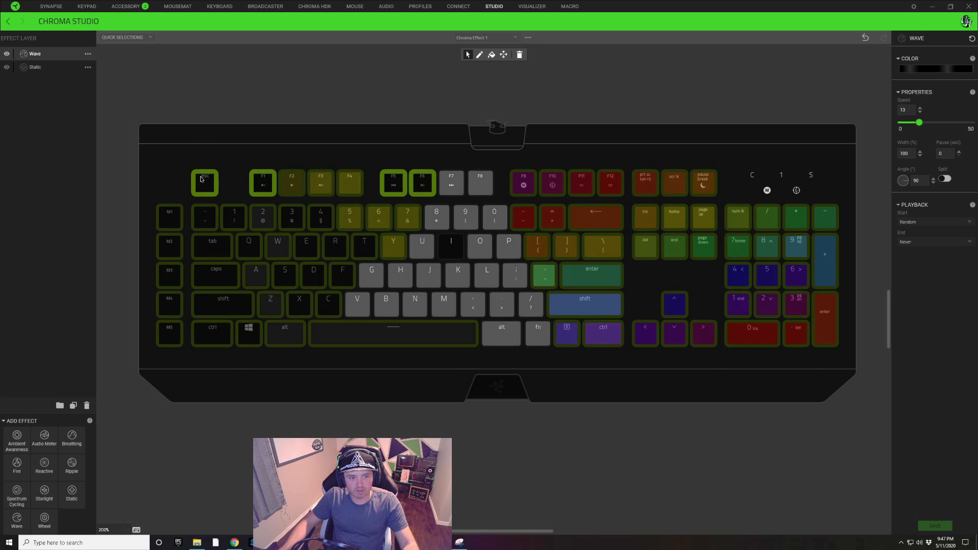
click(166, 247)
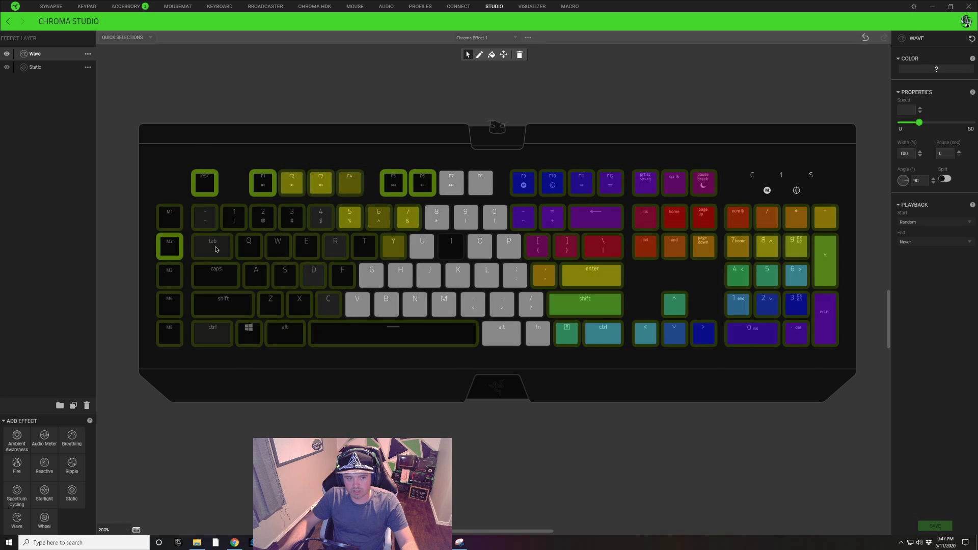
click(216, 249)
click(248, 249)
click(278, 249)
click(307, 249)
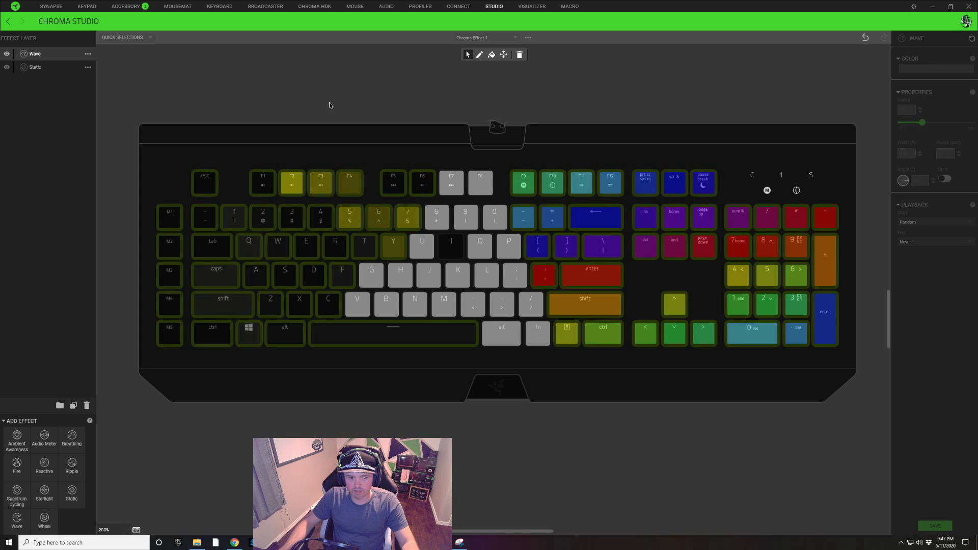
Step: Select the M2, Tab, Q, W, E, R and T keys and shift the second gray band's stops earlier in their wave gradient
drag(173, 247, 363, 247)
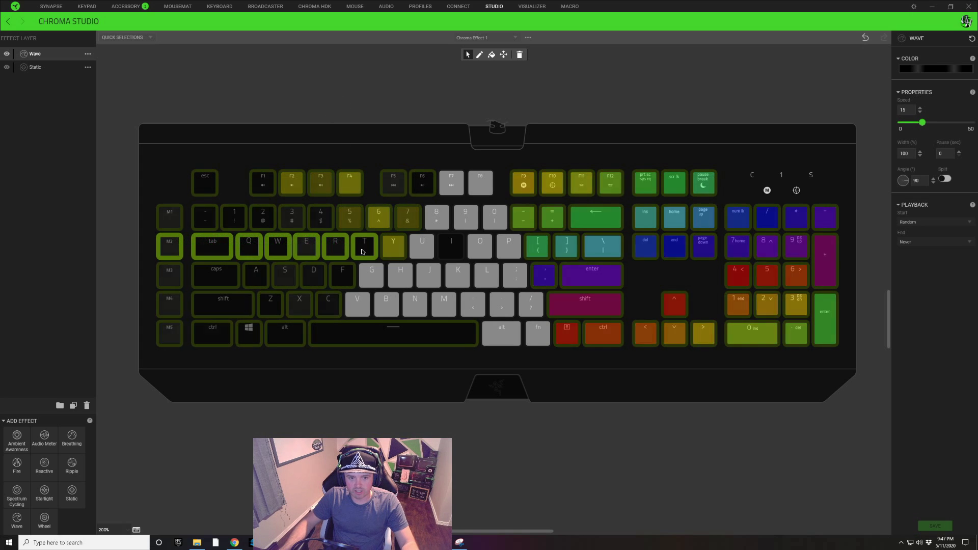
click(935, 69)
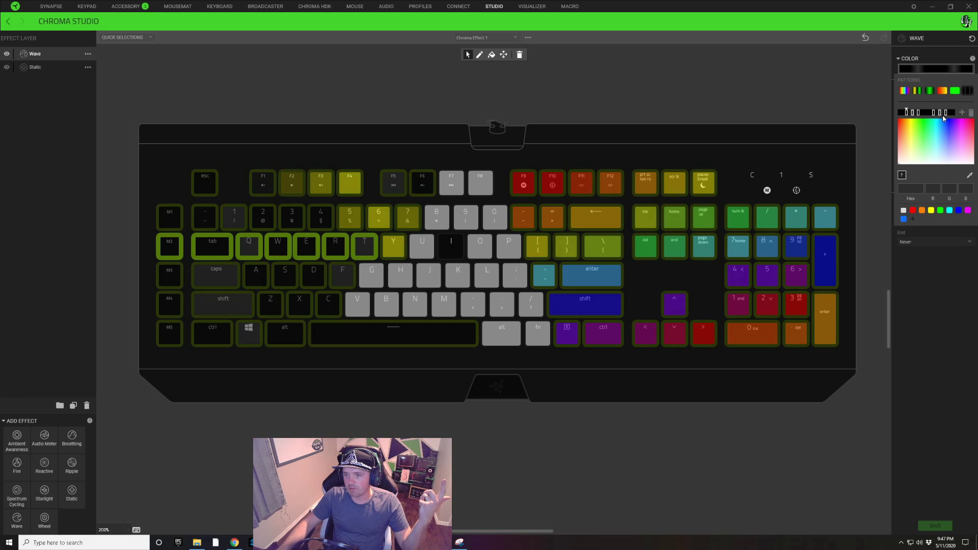
drag(945, 115, 926, 113)
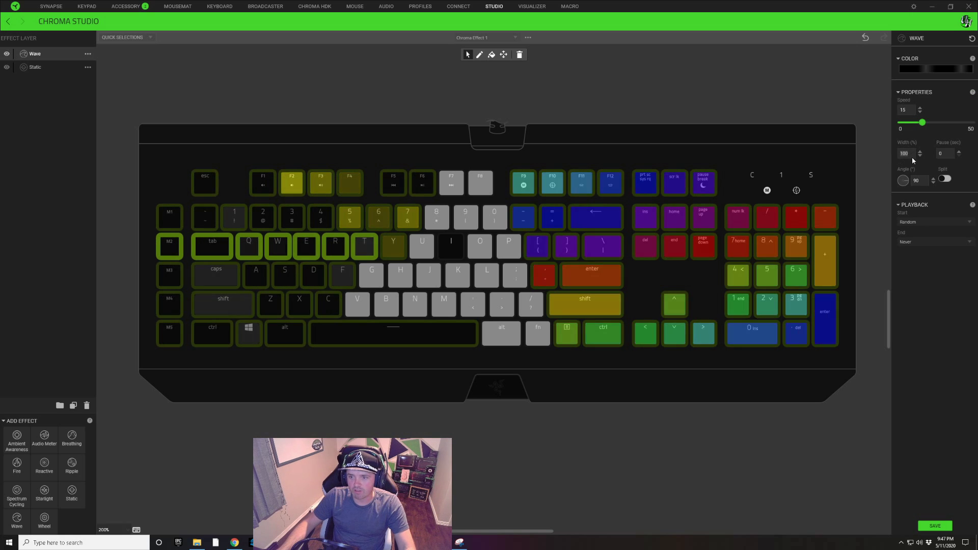
Step: Set the M2 row's wave width to 75% and speed to 10, save the effect and clear the key selection
double_click(904, 153)
text(75)
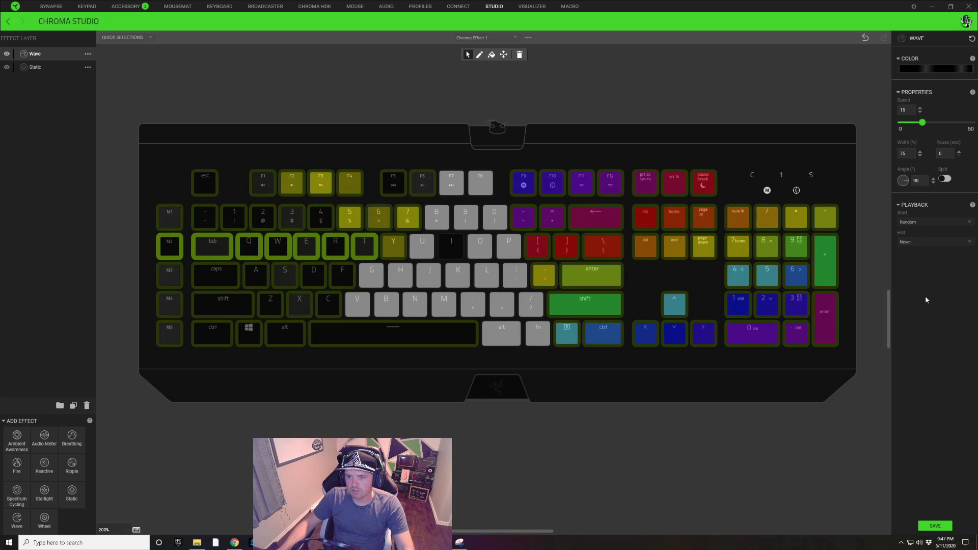
click(921, 111)
click(921, 112)
click(920, 112)
click(921, 112)
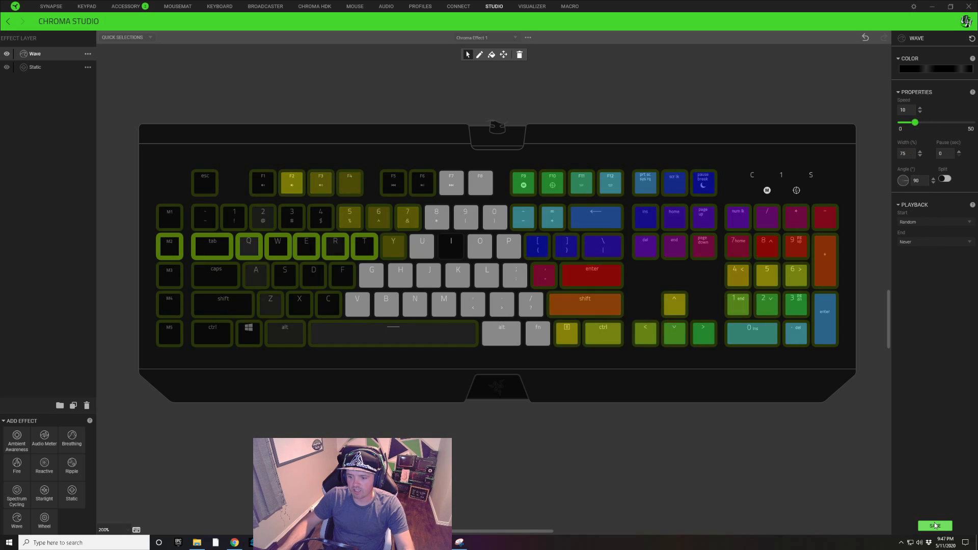
click(935, 525)
click(658, 151)
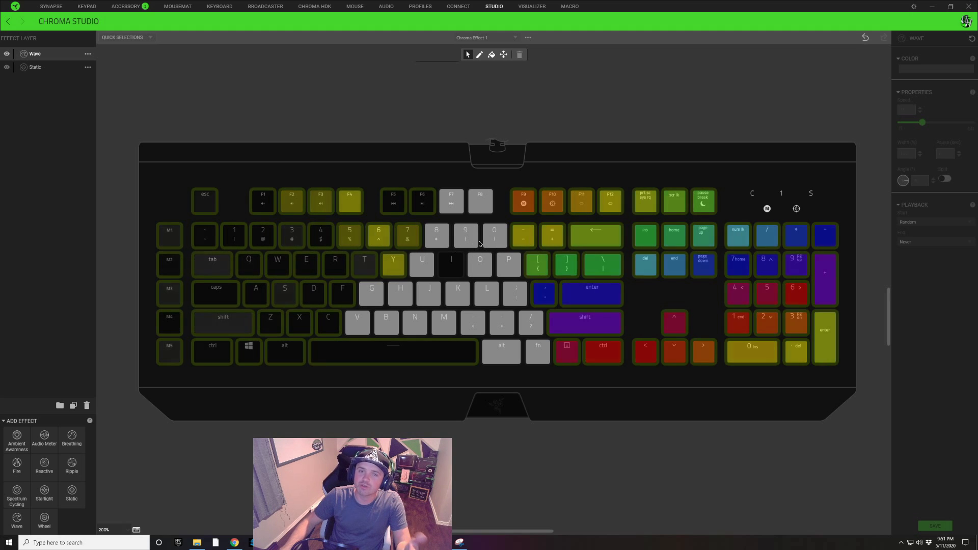
Step: Apply the black, yellow and green wave pattern to the I key, turning its bright stops white and moving the black stops close around them
click(453, 266)
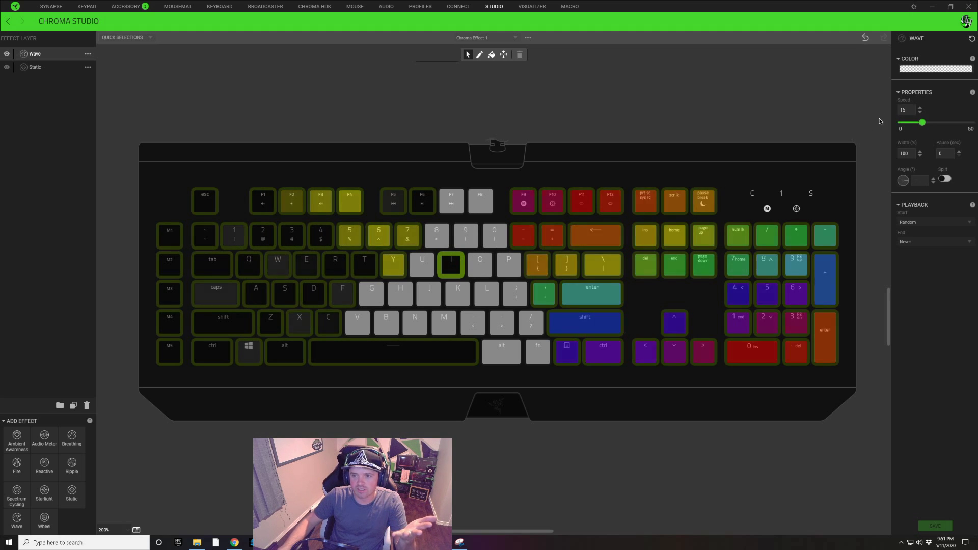
click(929, 70)
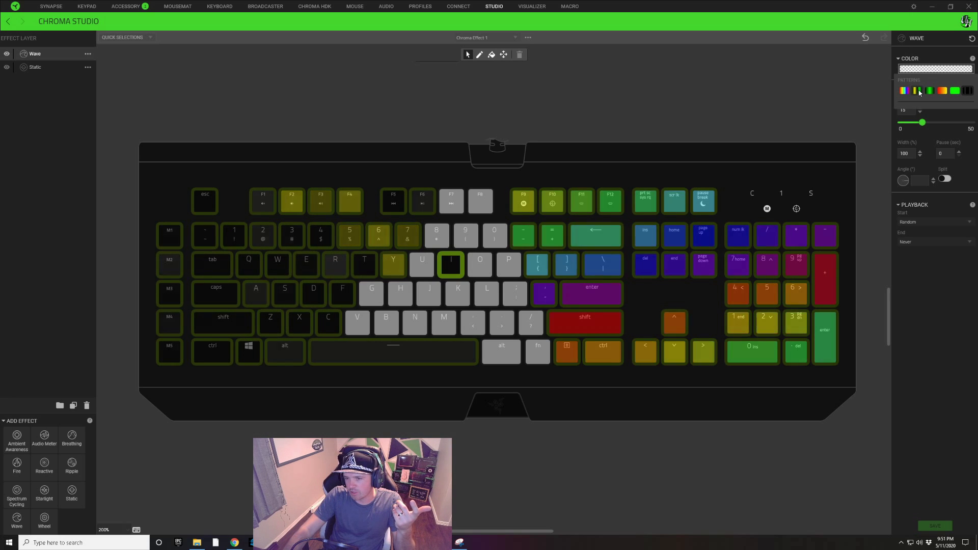
click(919, 90)
drag(926, 113, 920, 112)
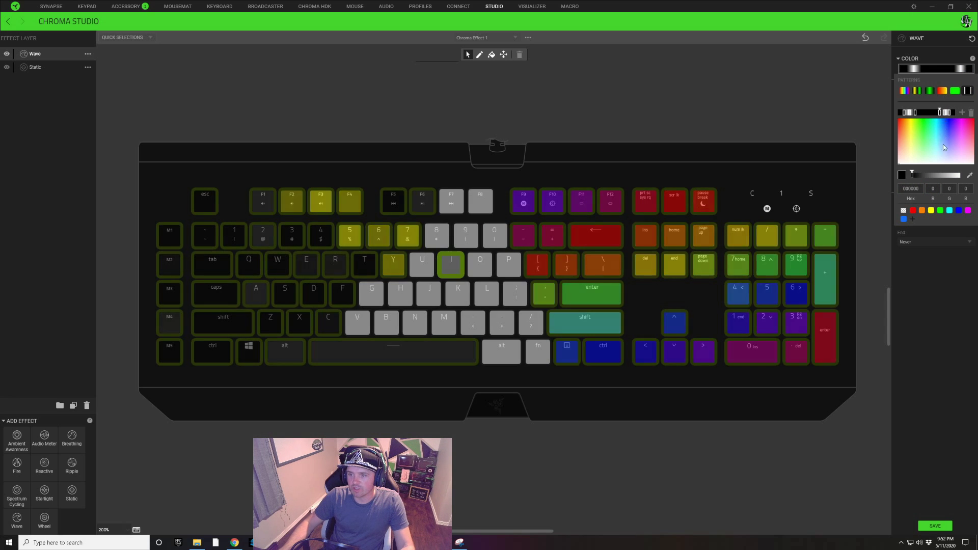
Step: Lower the I key's wave speed to 8 and clear the key selection
click(940, 299)
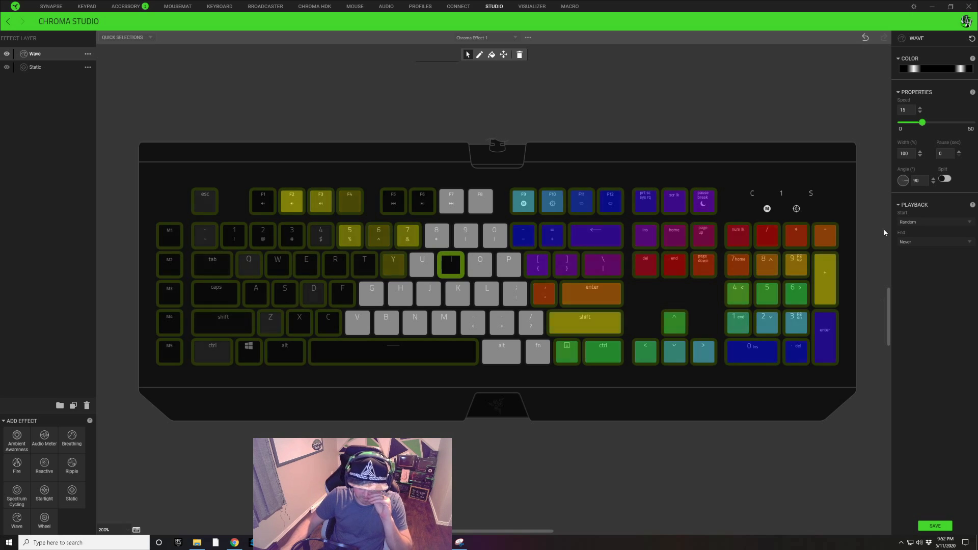
click(920, 113)
click(921, 113)
click(641, 88)
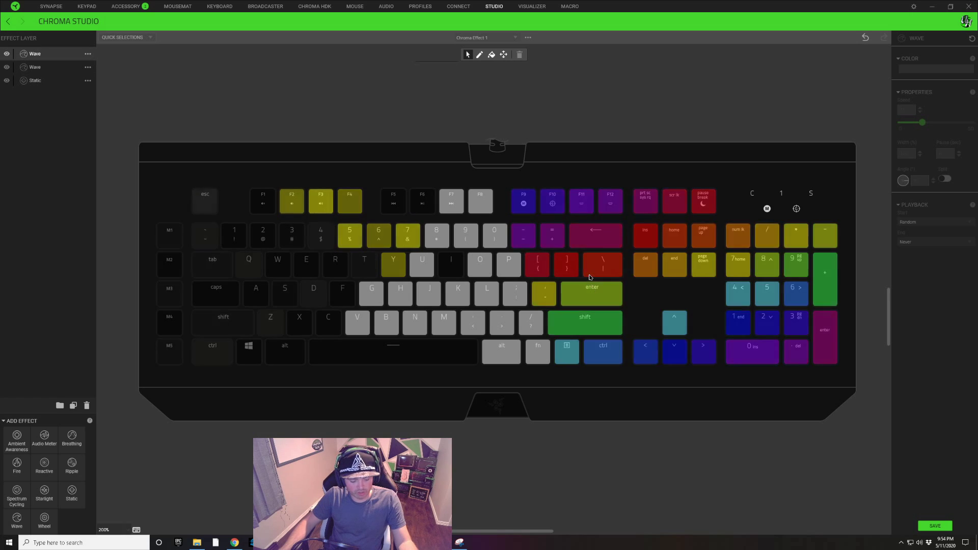
Step: On the new upper Wave layer, give the right Shift, menu, Ctrl and left arrow keys a half transparent, half white (FFFFFF) gradient
drag(566, 325, 644, 353)
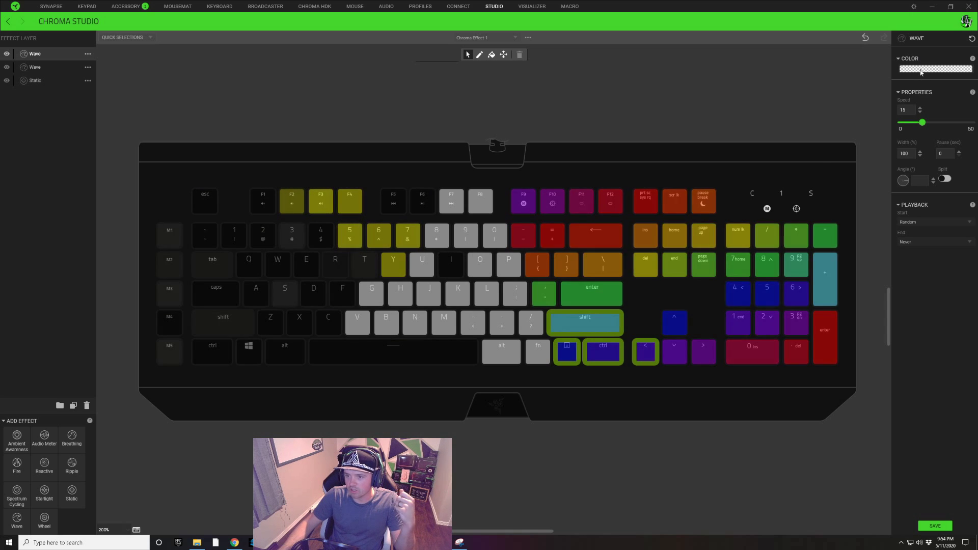
click(922, 71)
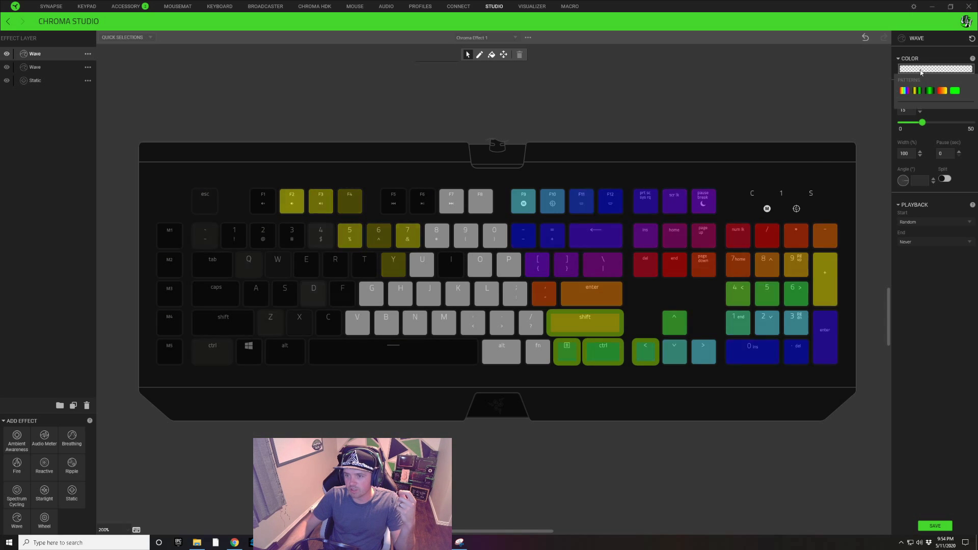
click(943, 91)
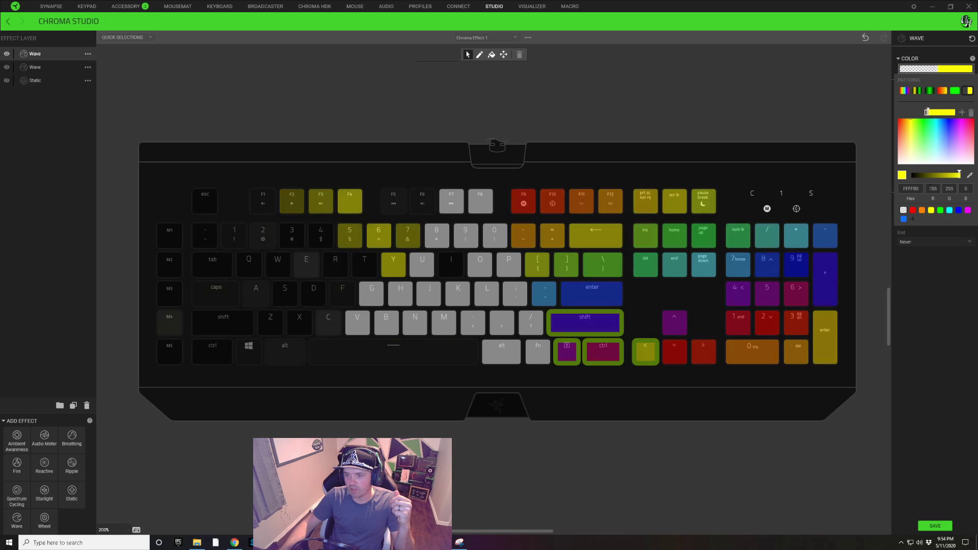
click(911, 189)
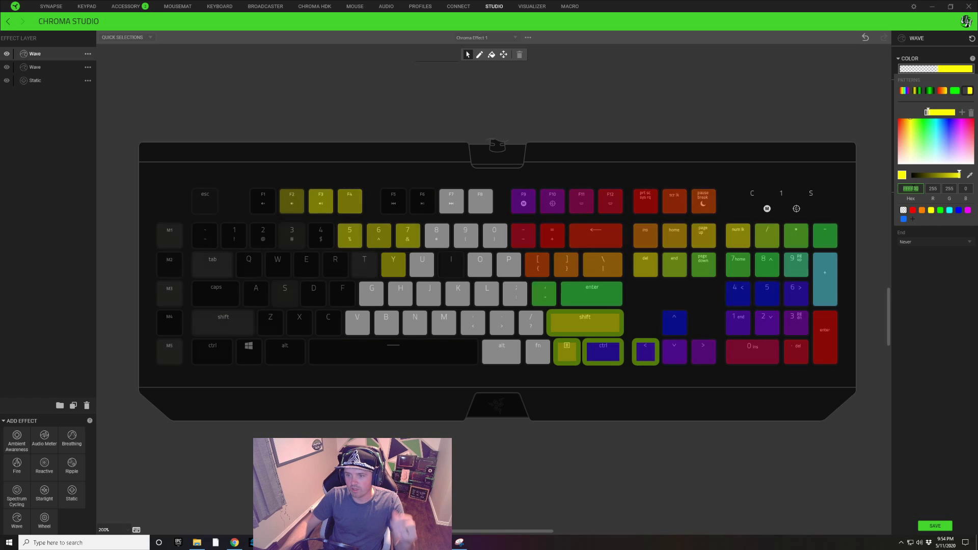
click(938, 282)
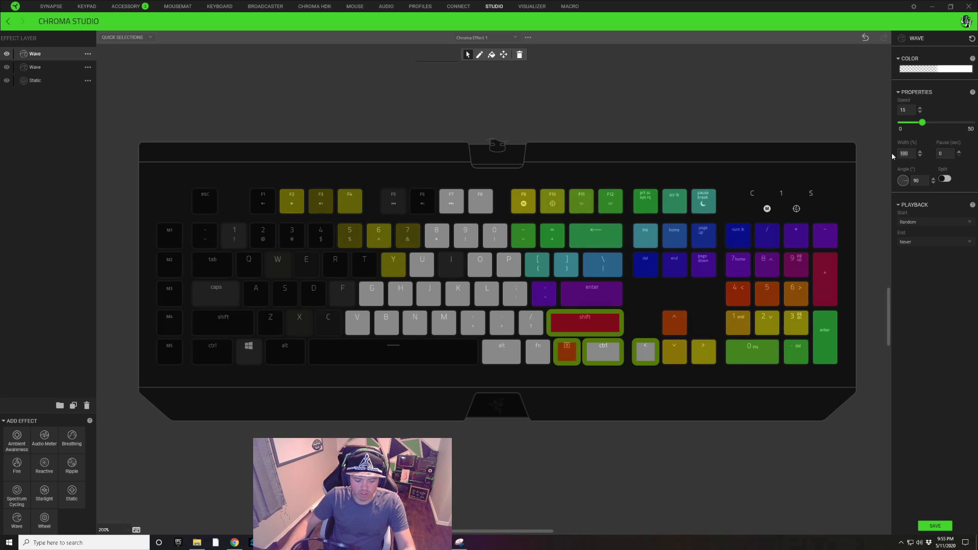
Step: Set the wave width of the right Shift, menu, Ctrl and left arrow keys to 200%
text(50)
click(727, 204)
click(601, 328)
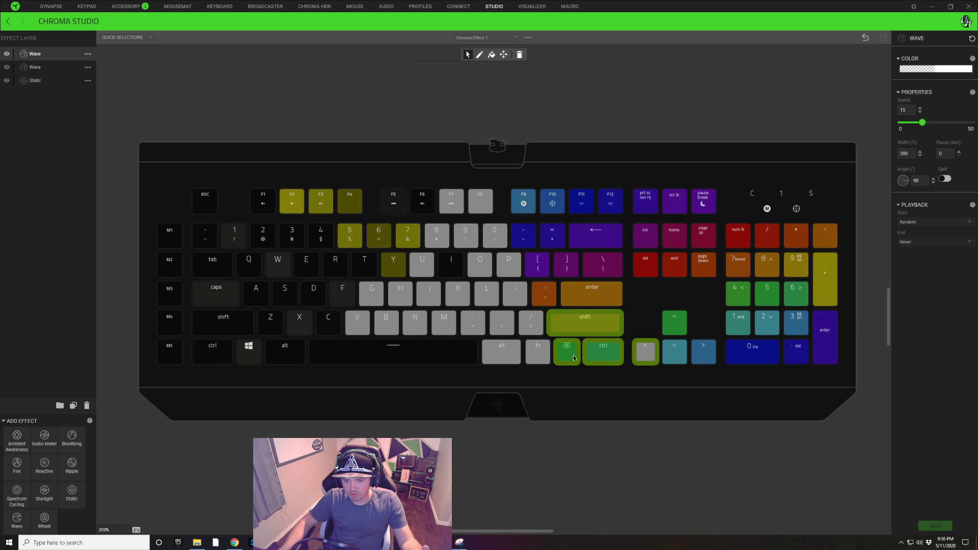
Step: Add the up, down and right arrow keys to the selection, give them the same transparent-and-white wave, and clear the selection
ctrl+click(680, 321)
ctrl+click(677, 351)
ctrl+click(705, 353)
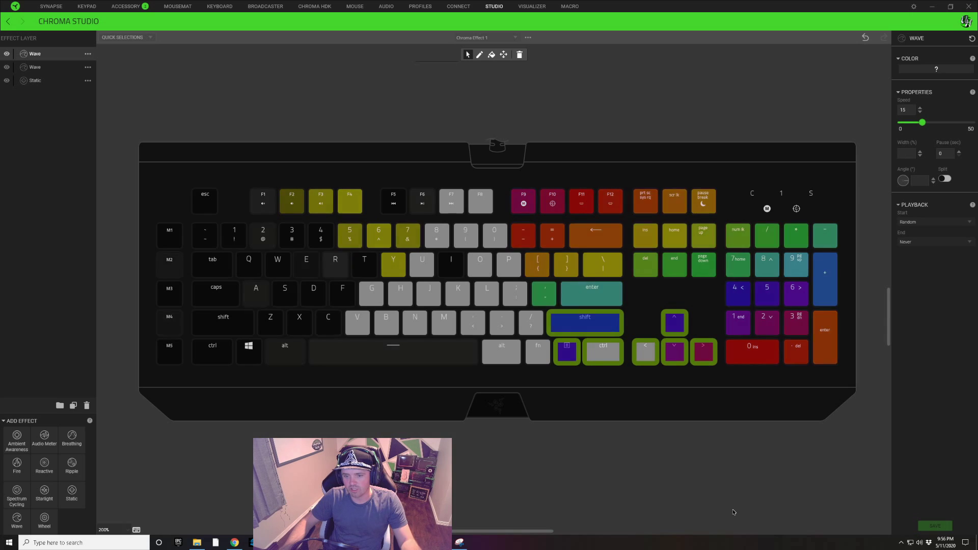
click(739, 477)
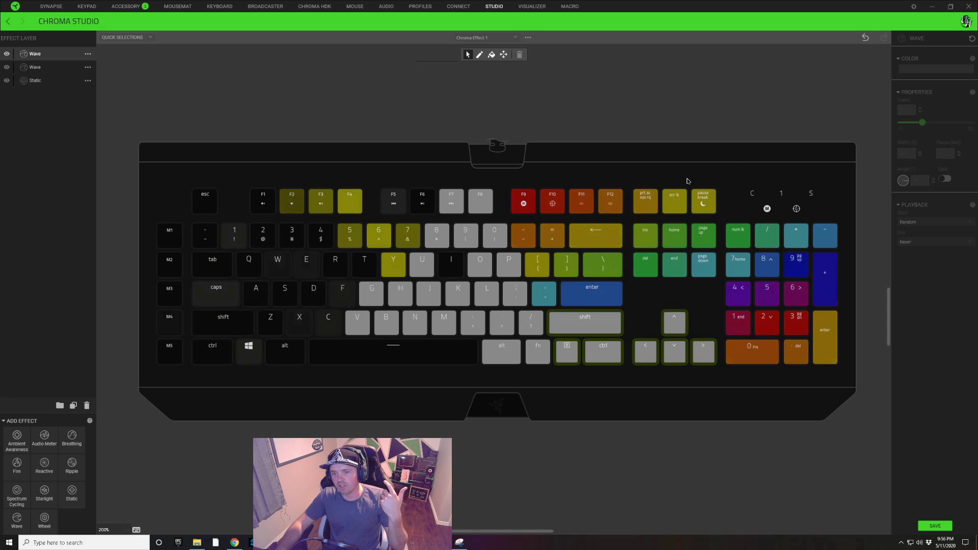
Step: Select Scroll Lock, Pause, Home, Page Up and the numpad's Num Lock, /, *, -, 8, 9 and + keys for the 200% wide transparent-and-white wave
drag(690, 172, 856, 266)
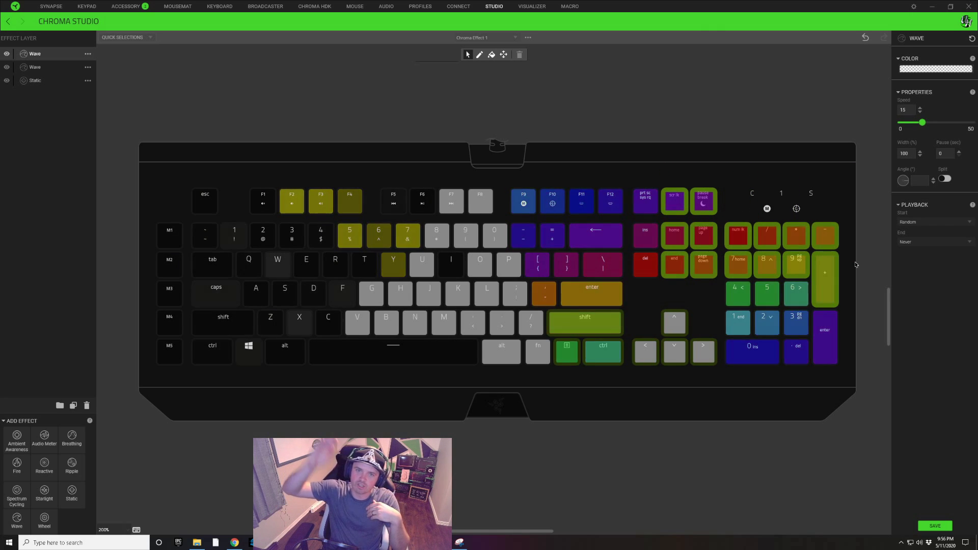
click(711, 183)
drag(665, 174, 736, 232)
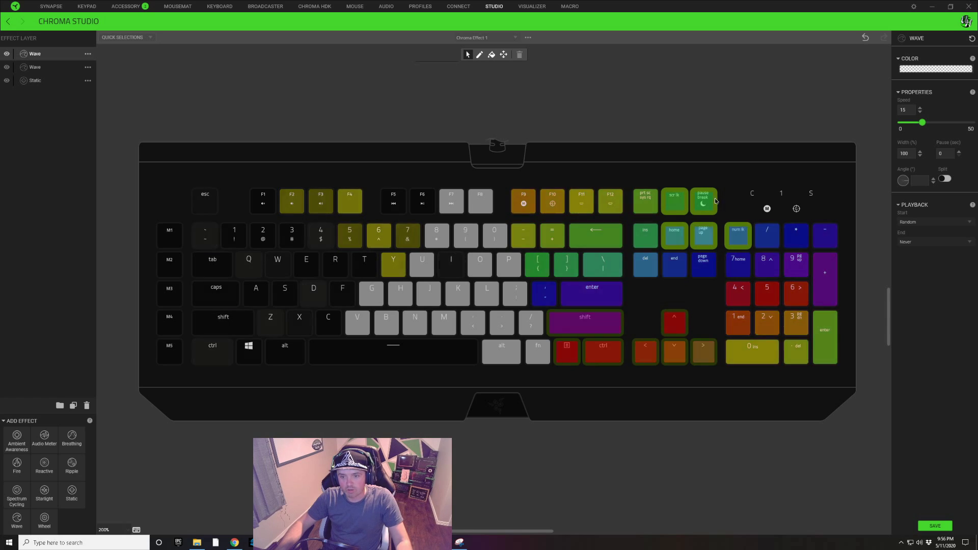
click(768, 237)
drag(768, 237, 825, 267)
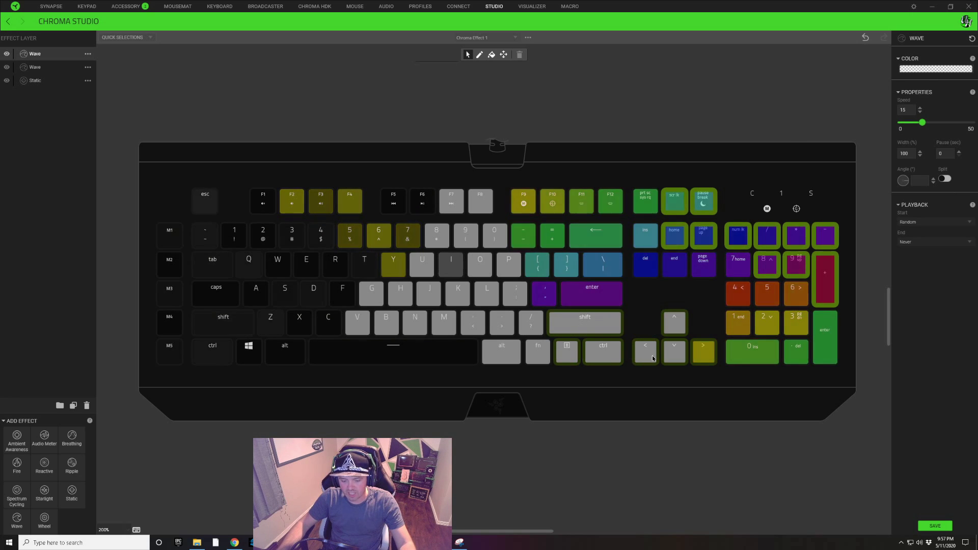
click(782, 281)
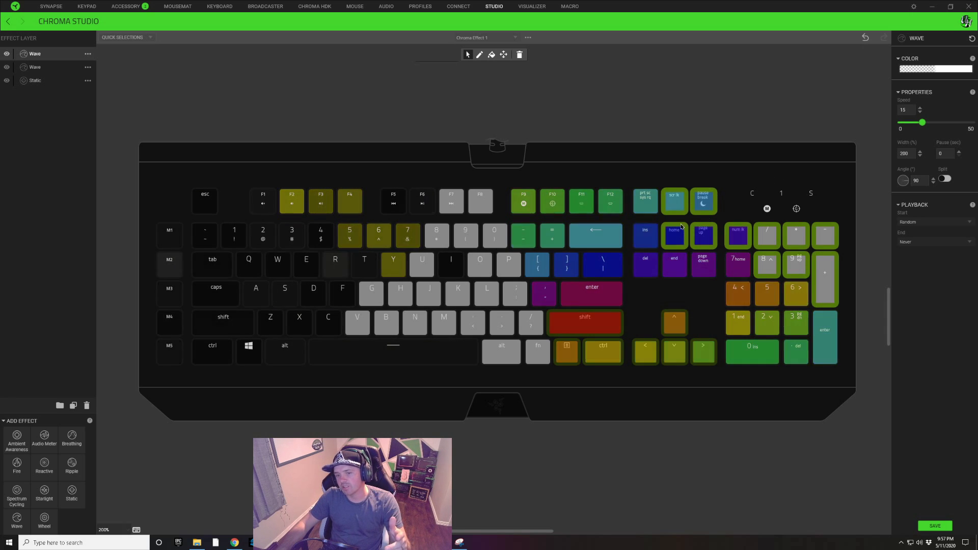
Step: Recolor the selected keys' wave gradient so its first half is black (000000) and its second half is transparent
click(923, 69)
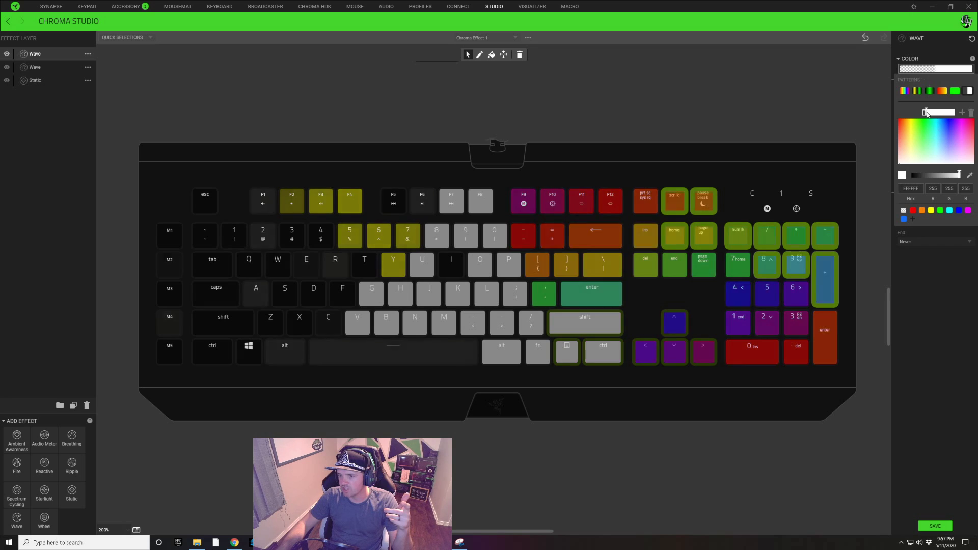
click(903, 210)
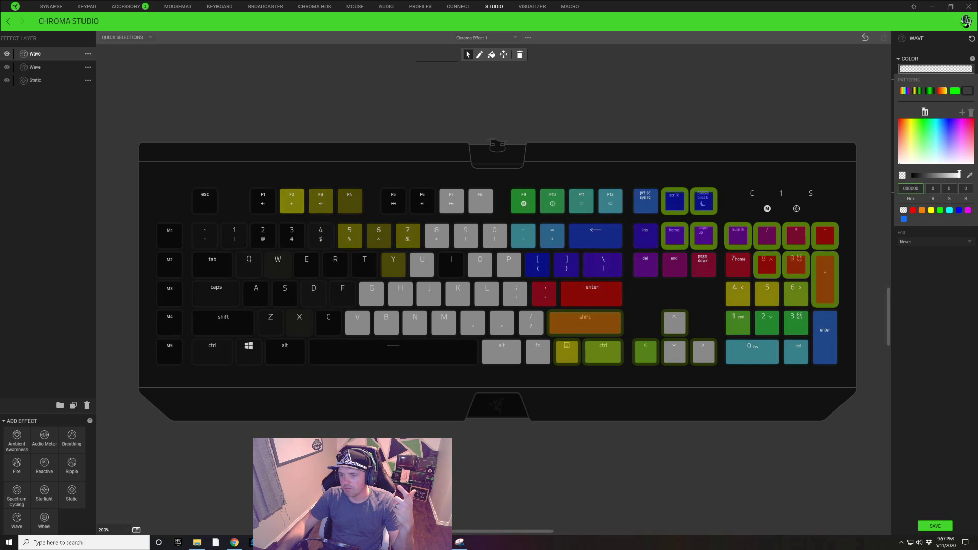
double_click(912, 189)
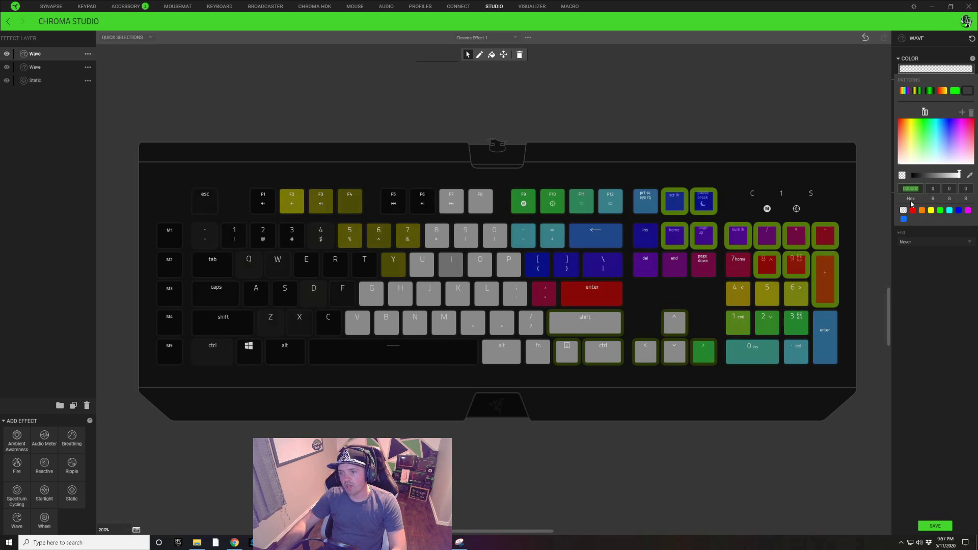
text(00)
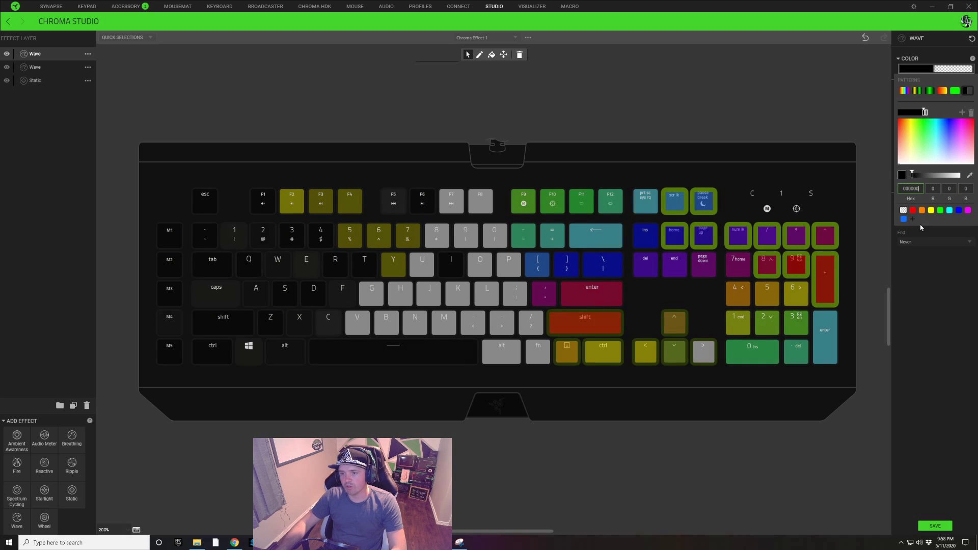
click(921, 206)
Step: Adjust the black stop's shade and brightness, finishing at 000000, and save the effect
mouse_move(913, 175)
mouse_down()
mouse_move(922, 174)
mouse_move(913, 175)
mouse_up()
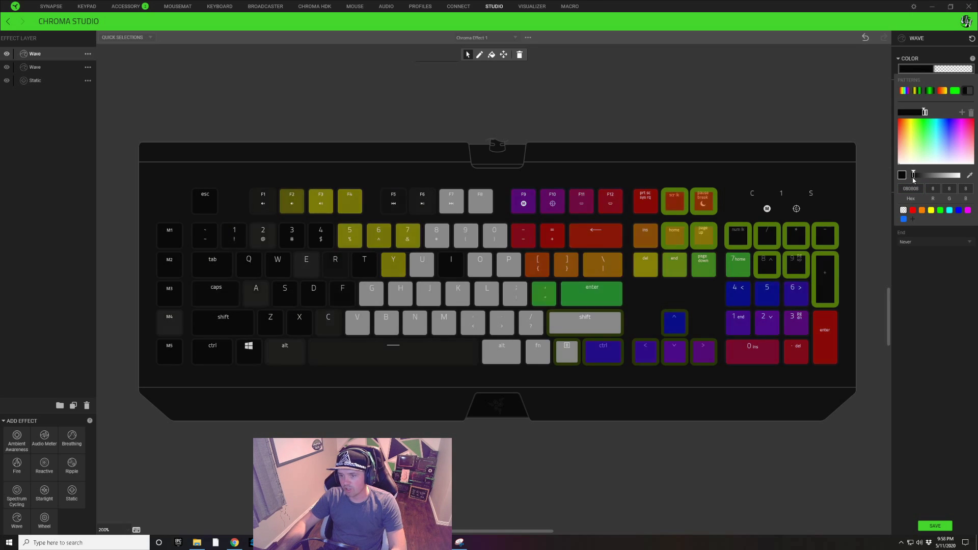
click(915, 160)
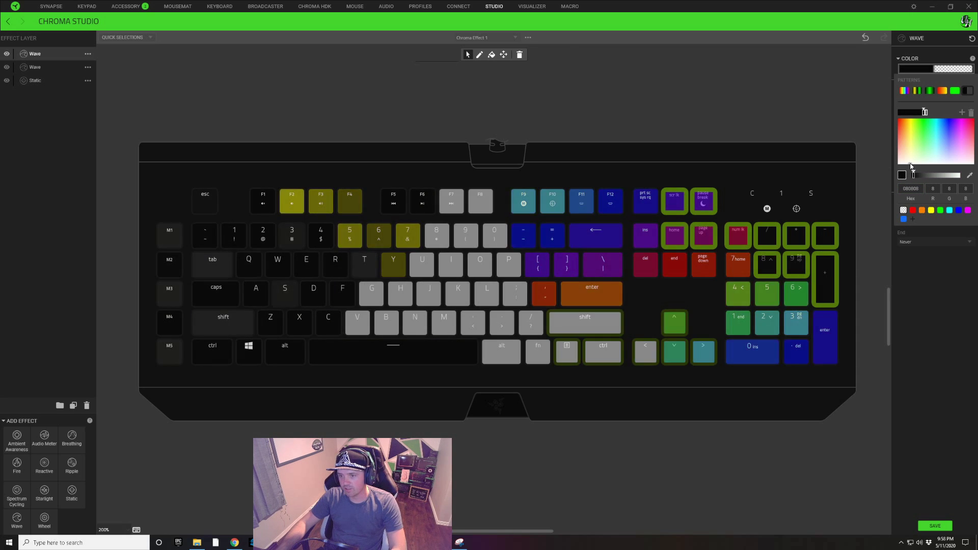
click(911, 163)
drag(914, 175, 909, 175)
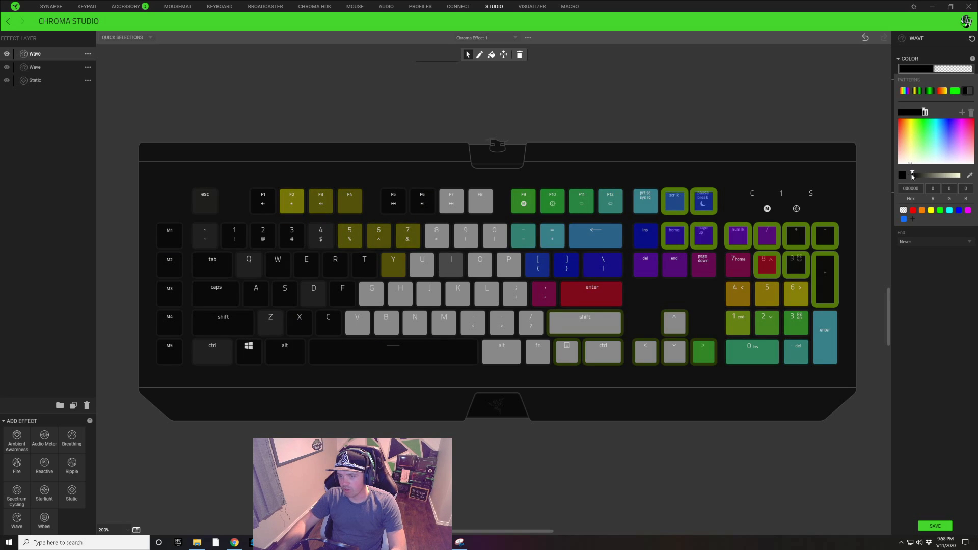
click(934, 529)
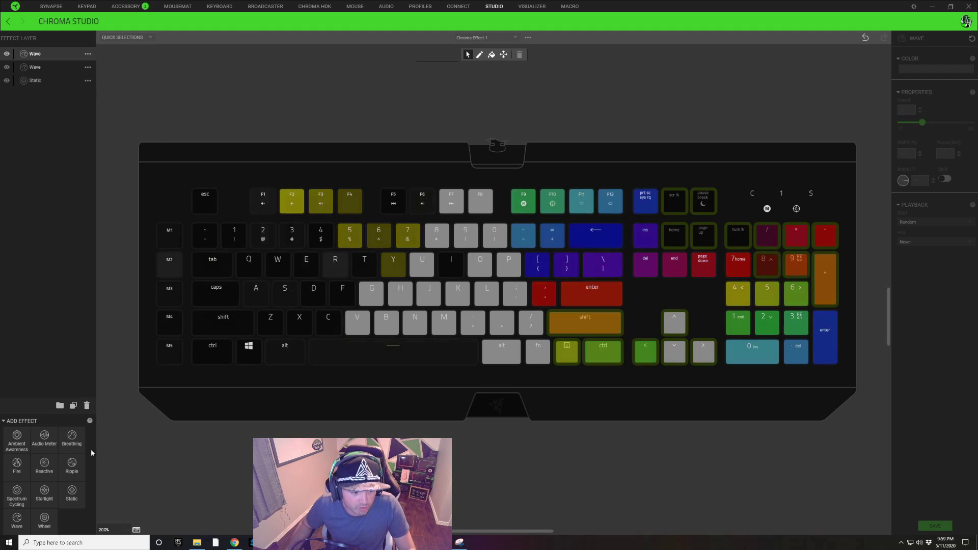
Step: Add a Reactive effect with random color to all keys, and an Audio Meter layer above it
click(42, 473)
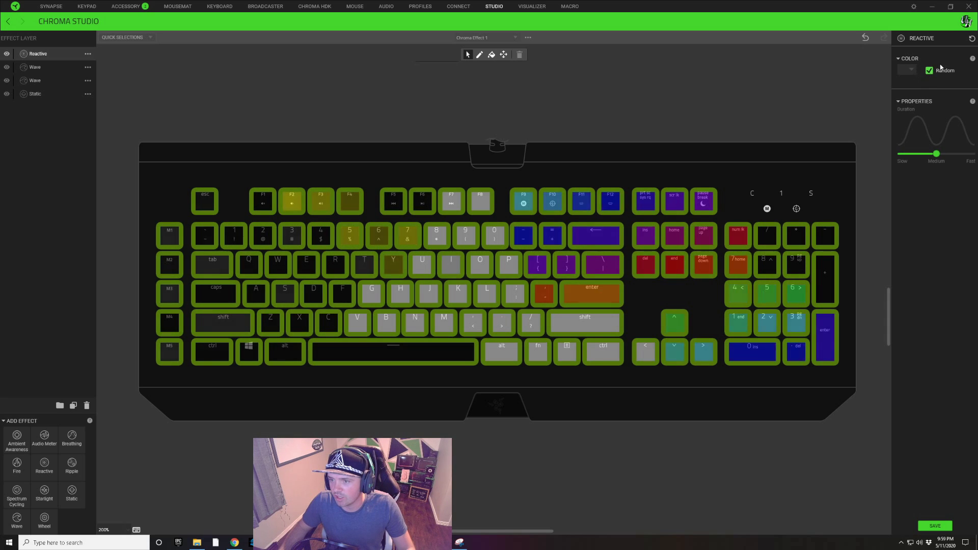
click(634, 102)
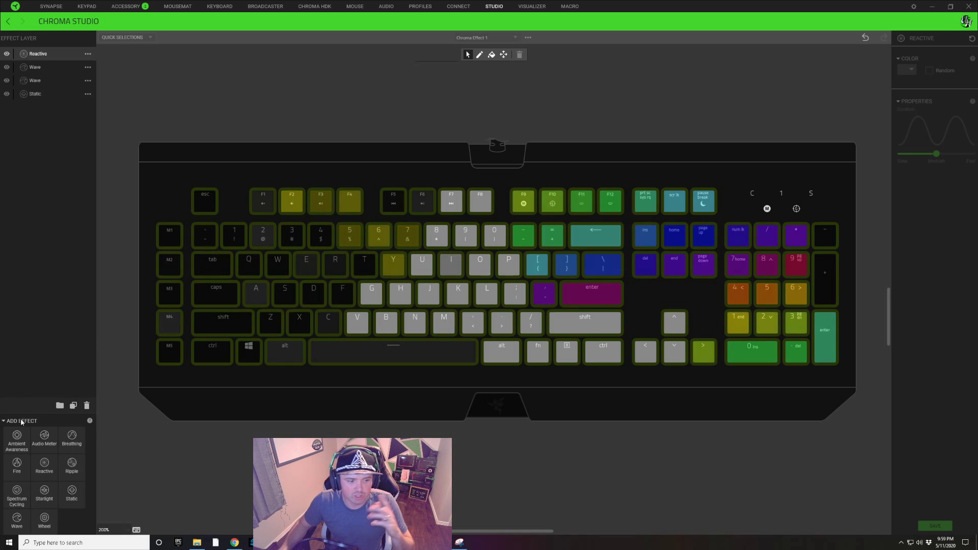
click(43, 438)
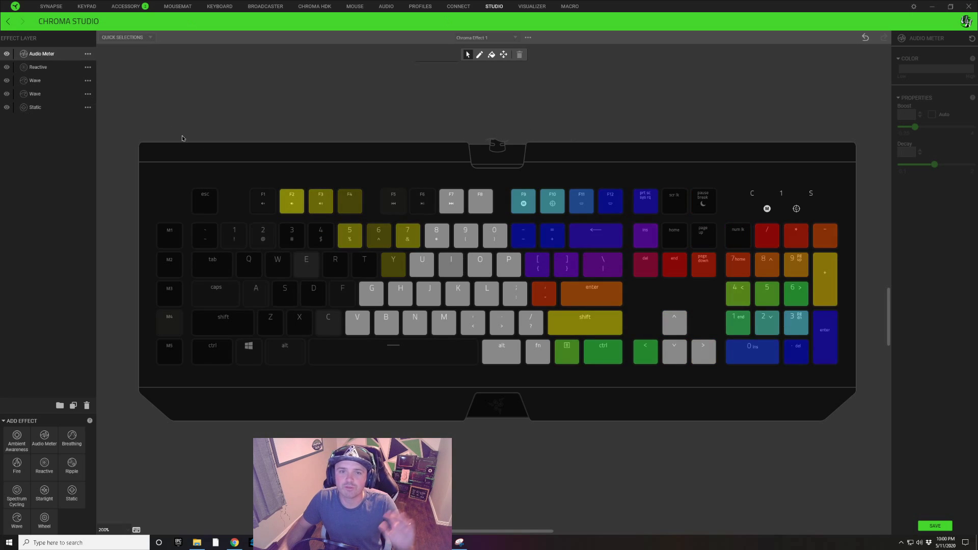
Step: On the lower Wave layer, apply the rainbow spectrum pattern to the keyboard's logo and clear the selection
click(43, 96)
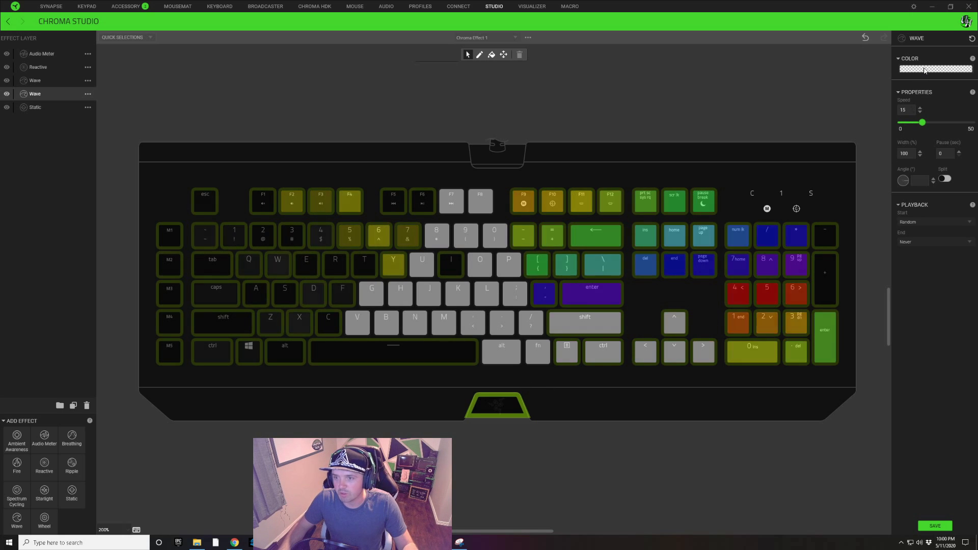
click(906, 92)
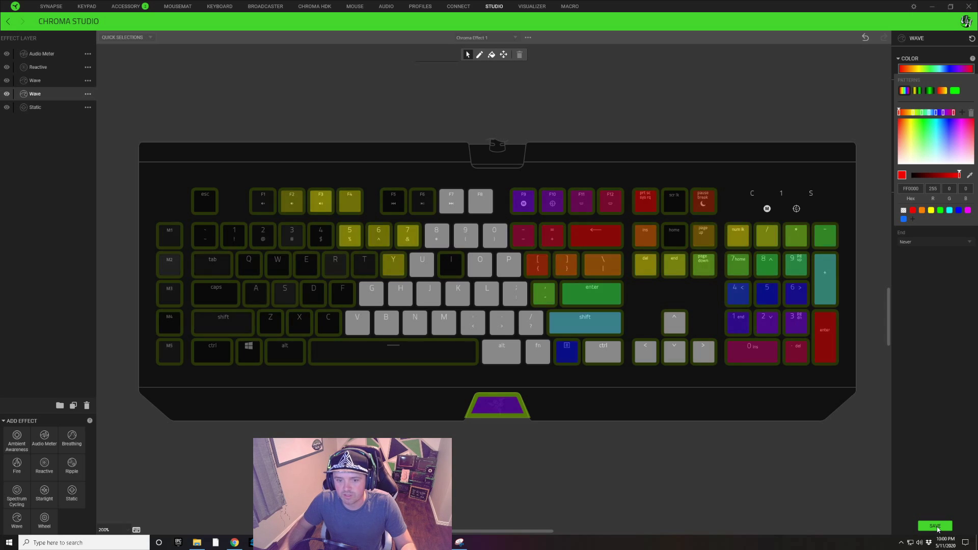
click(786, 469)
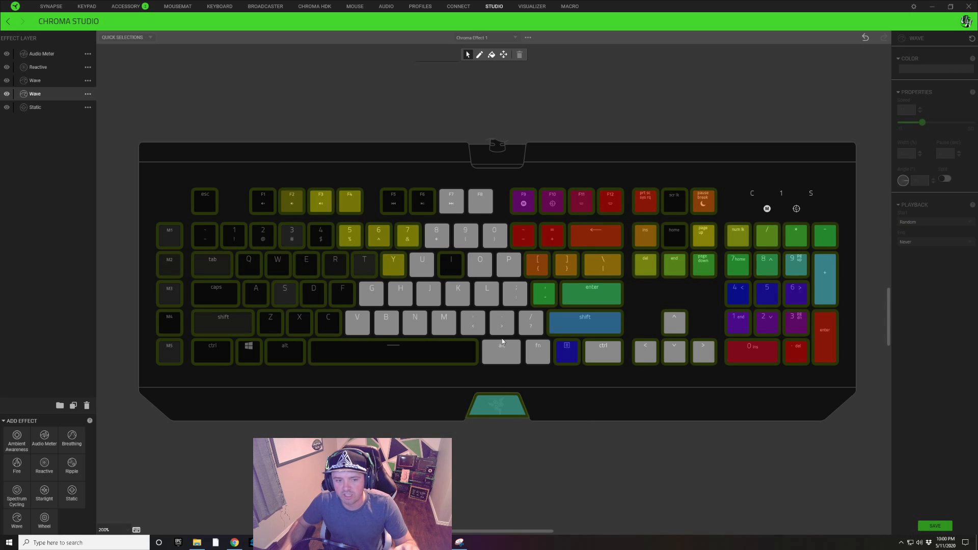
Step: On the Audio Meter layer, give the logo the black-to-green pattern and turn its green stop transparent
click(39, 55)
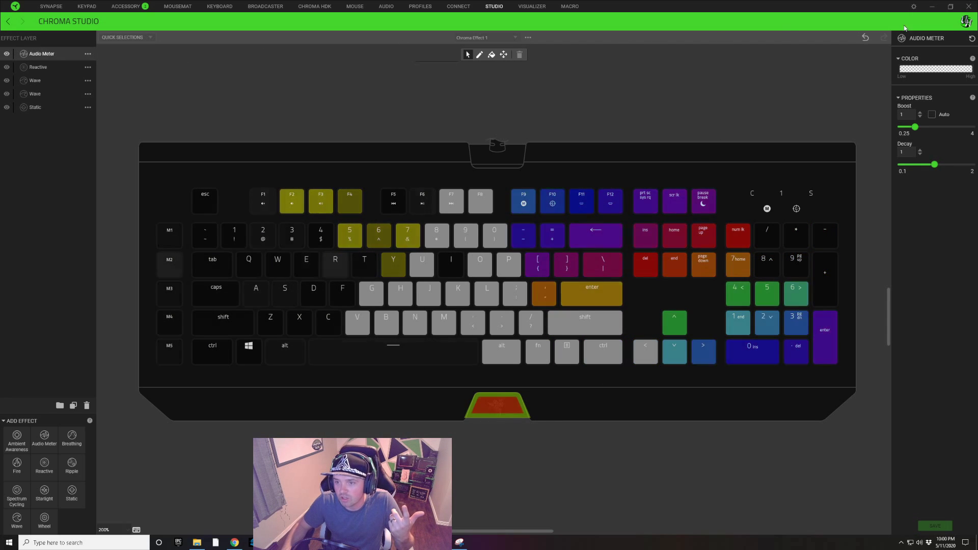
click(927, 70)
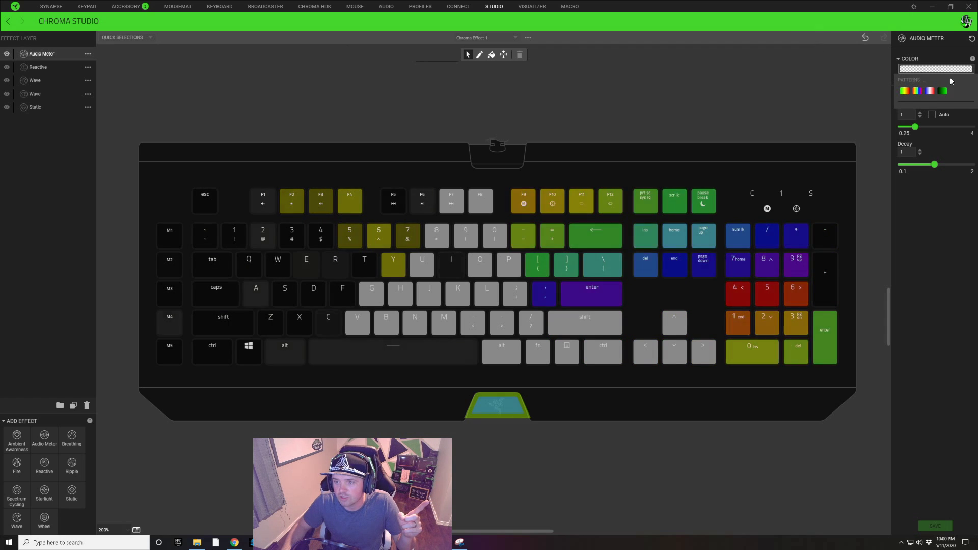
click(944, 91)
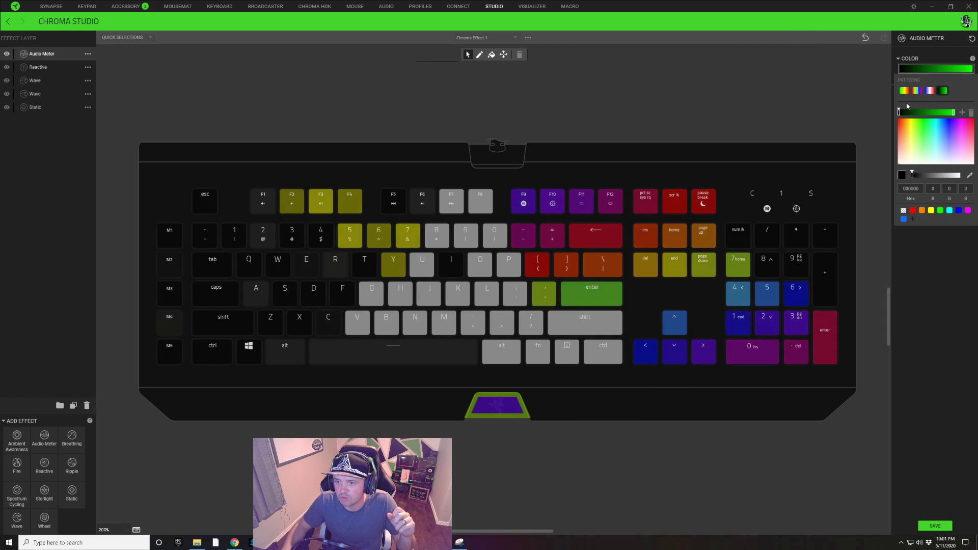
click(954, 112)
click(904, 211)
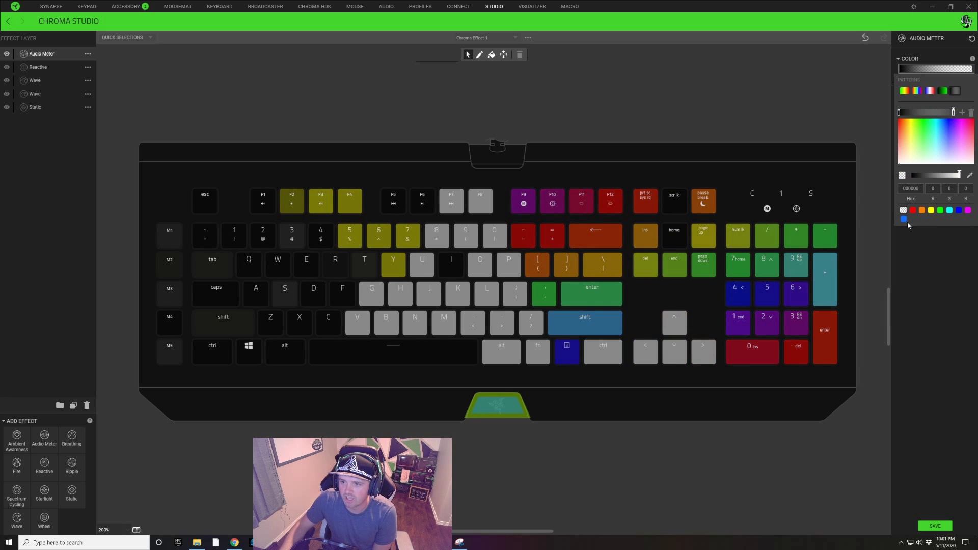
Step: Enable automatic boost for the logo's Audio Meter effect and save the lighting effect
click(942, 68)
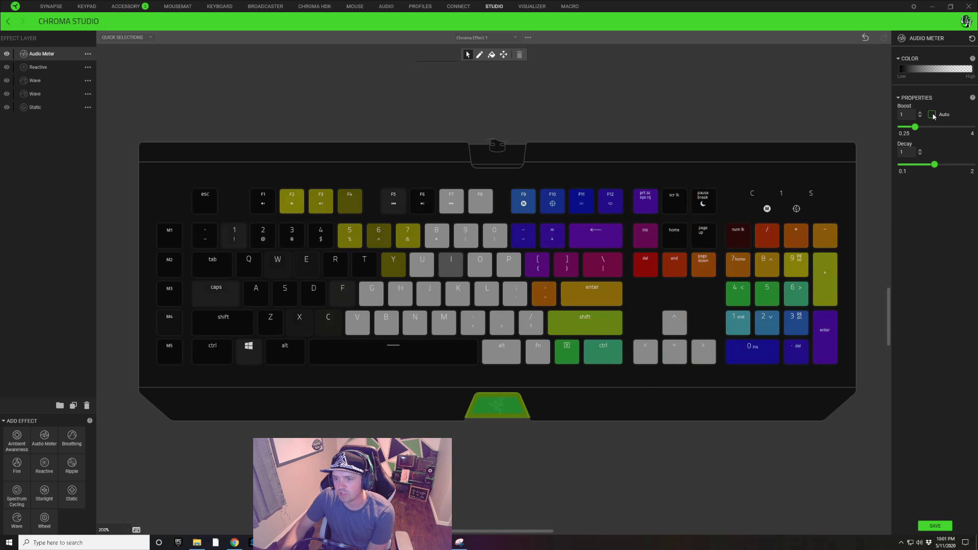
click(932, 115)
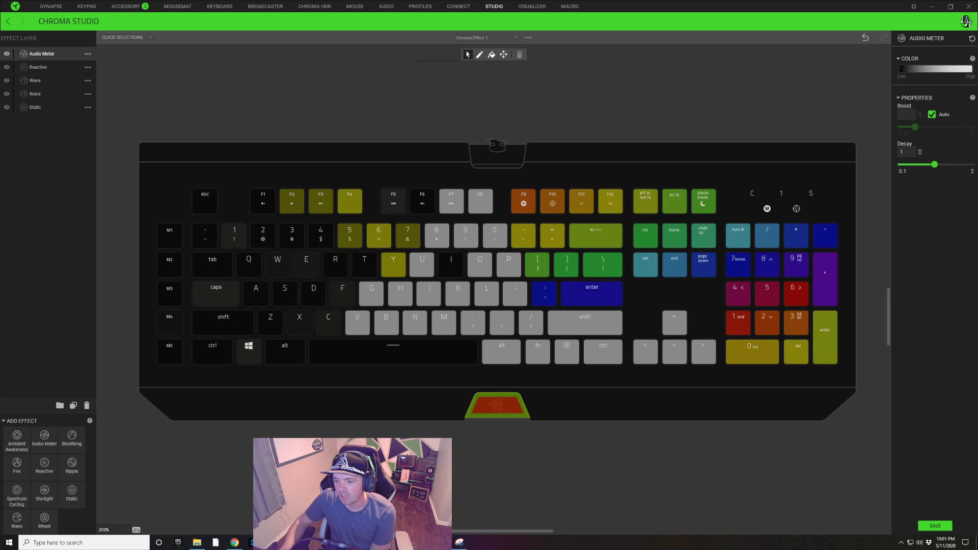
click(935, 526)
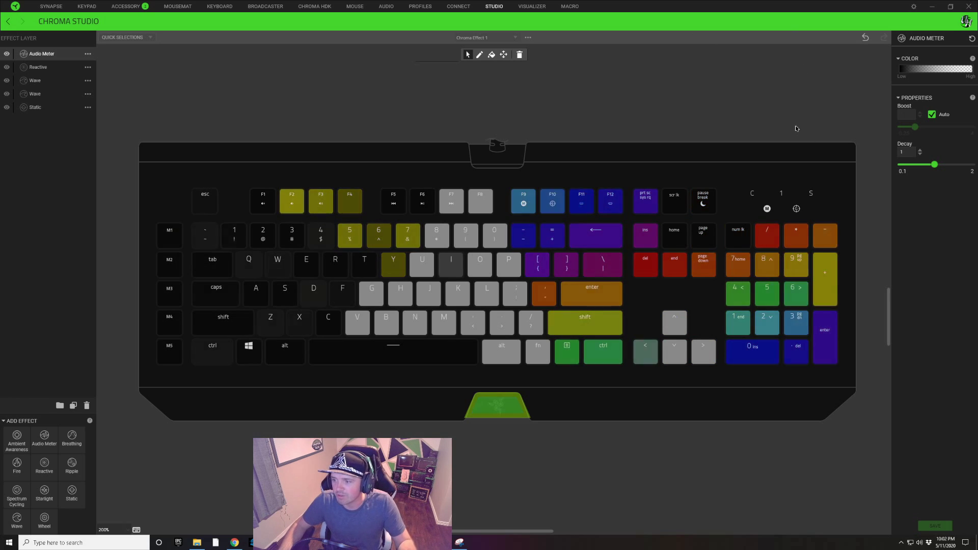
Step: On the Audio Meter layer, give the keys from F9 through the numpad a gradient that turns from black to transparent near the high end
click(712, 102)
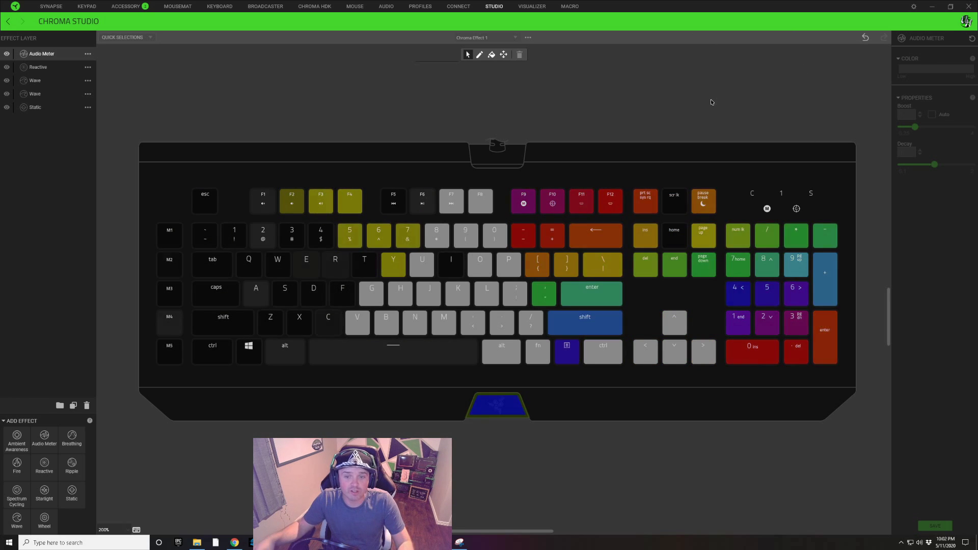
click(528, 207)
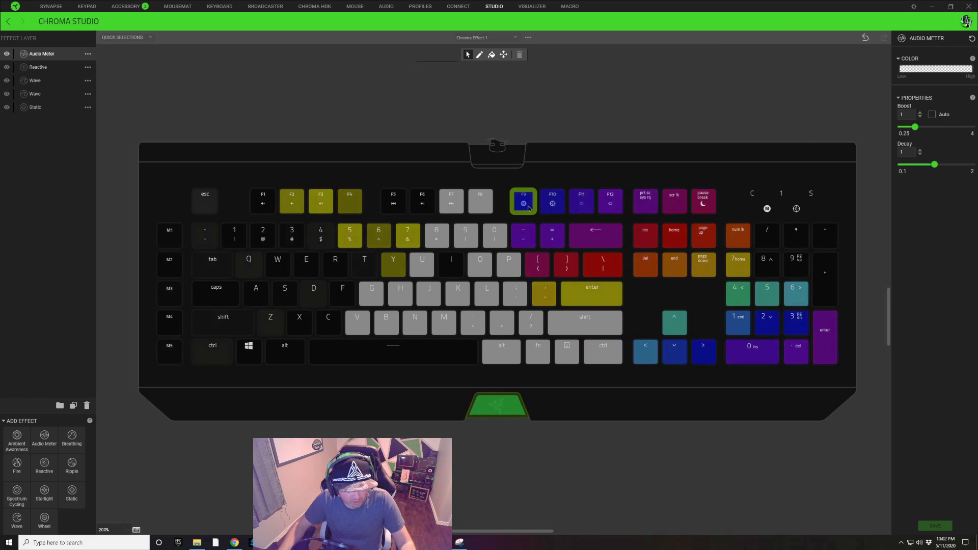
drag(549, 203, 881, 384)
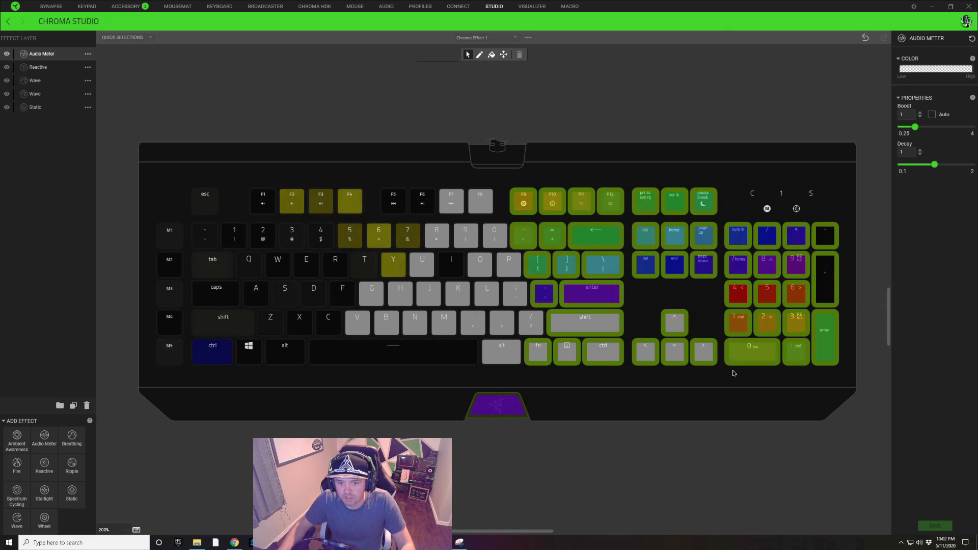
click(937, 68)
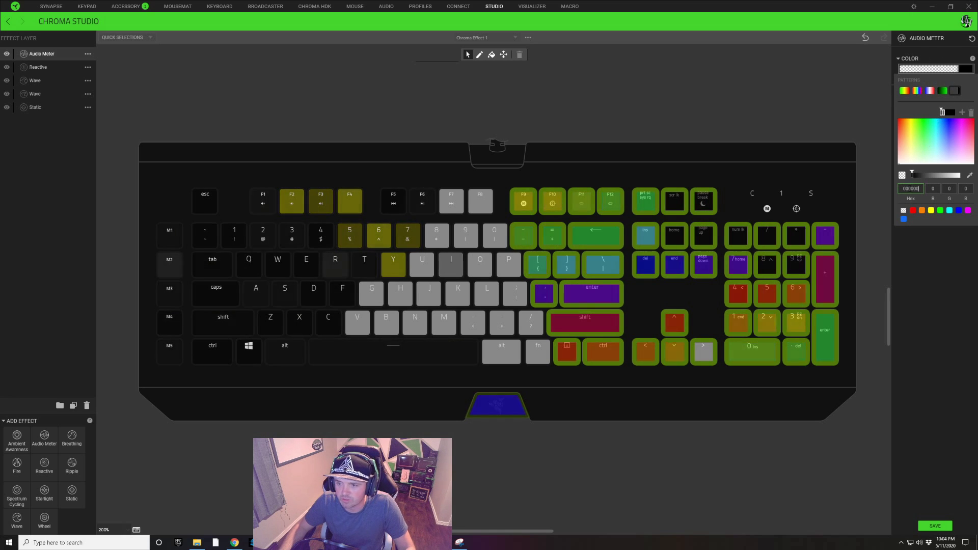
key(BackSpace)
key(BackSpace)
key(BackSpace)
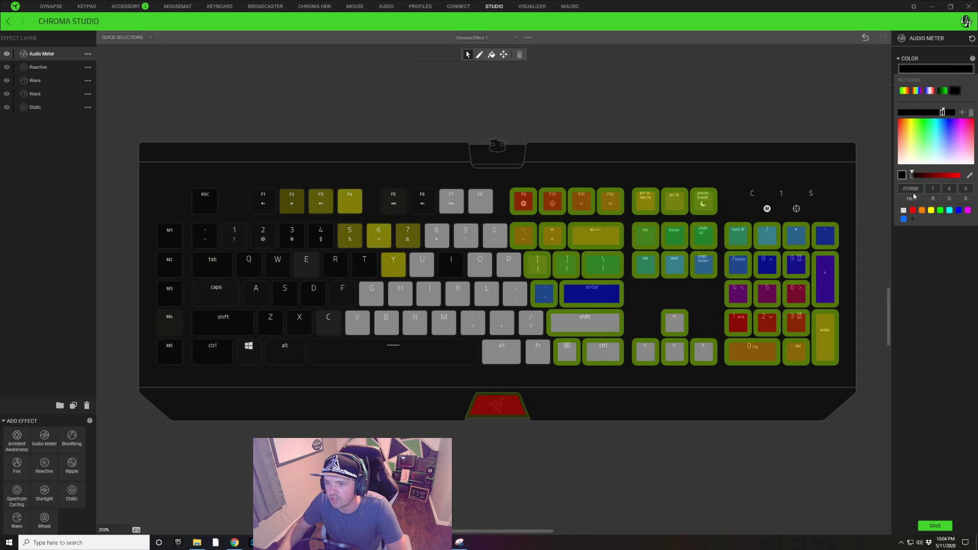
click(911, 189)
click(904, 213)
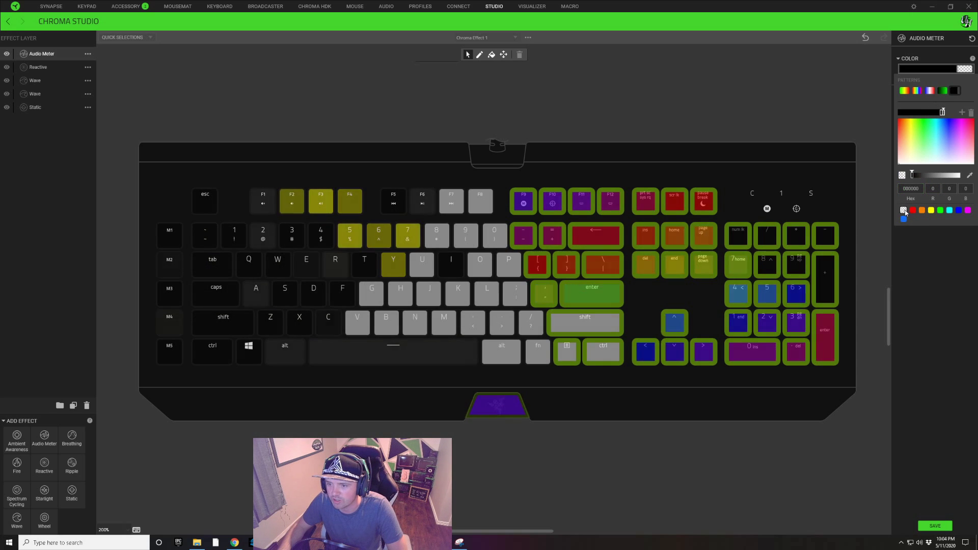
click(937, 238)
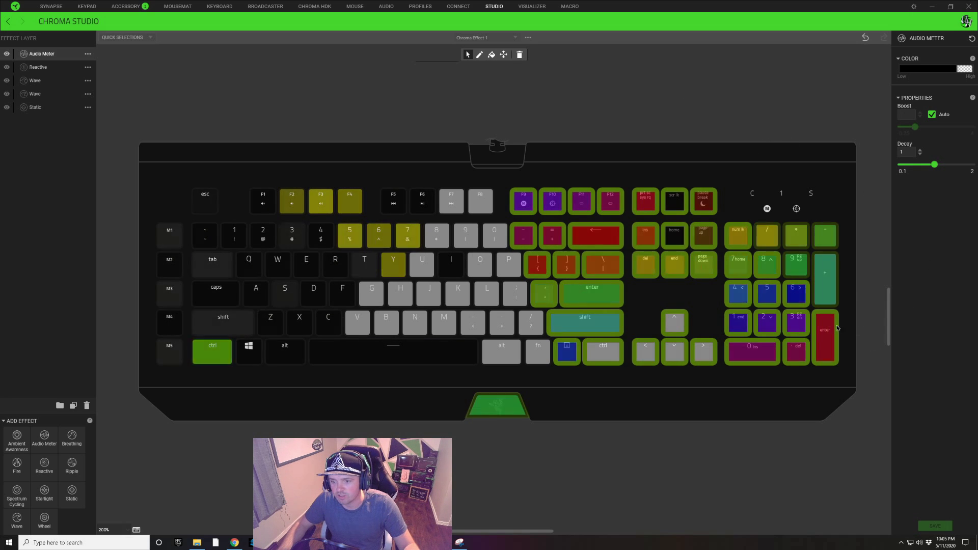
Step: Shift the gradient's transparent stop toward low for the selected keys, remove the Pause key column from the selection, and shift it lower again
click(963, 69)
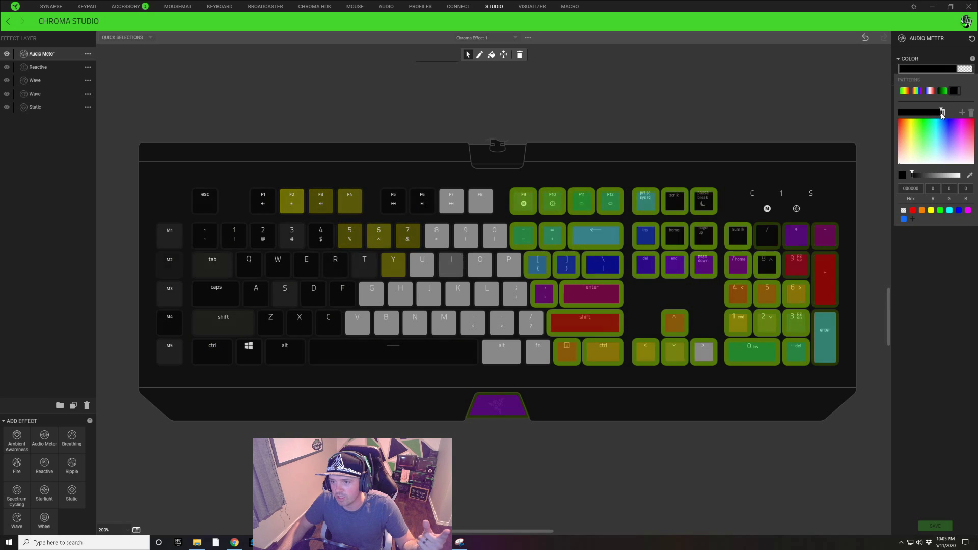
drag(939, 116, 937, 114)
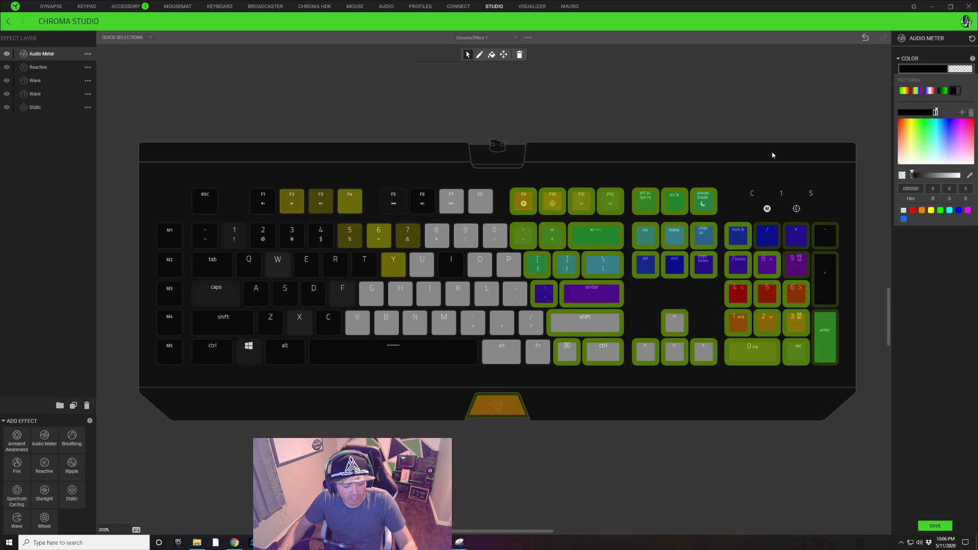
click(707, 200)
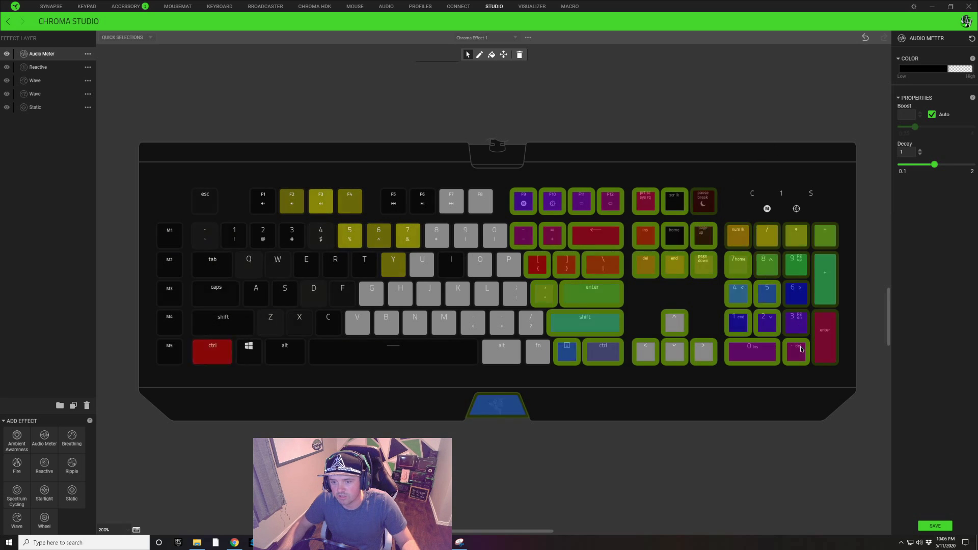
click(928, 69)
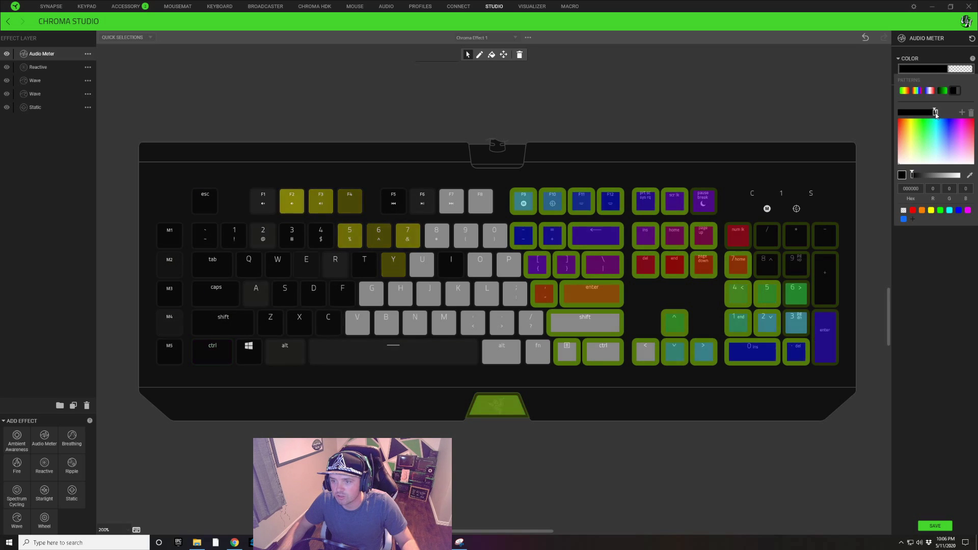
click(932, 117)
drag(932, 115, 929, 115)
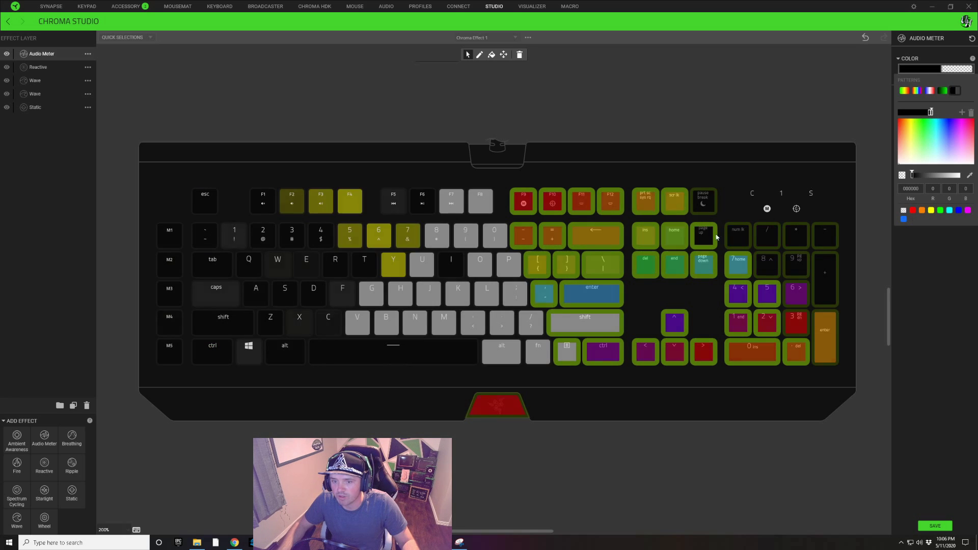
Step: Remove the Scroll Lock and Home key columns from the selection in turn, shifting the transparent stop further toward low after each
click(677, 205)
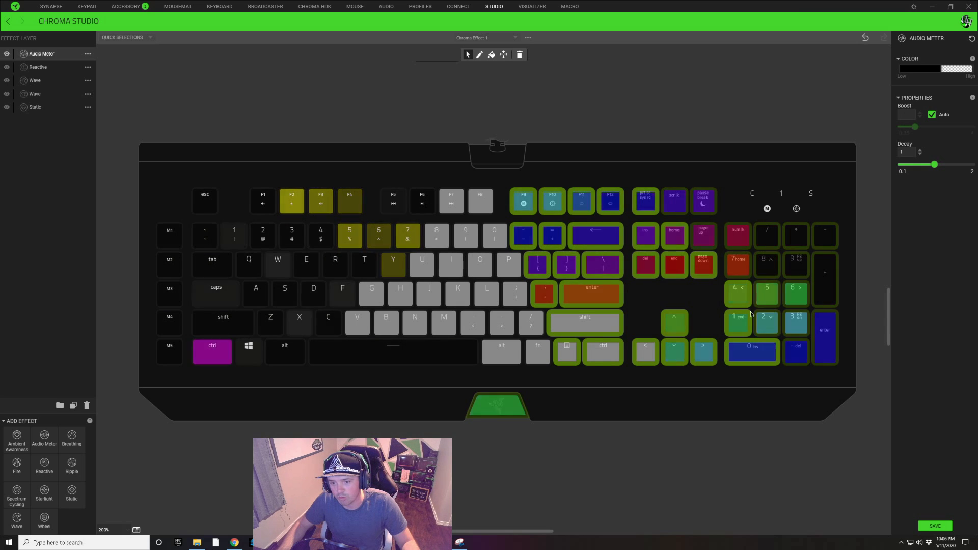
click(931, 69)
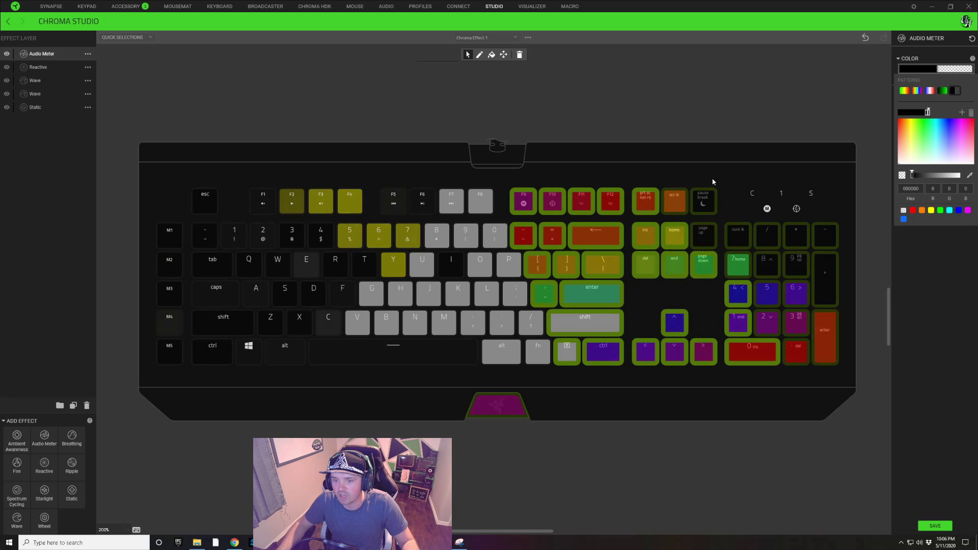
click(669, 235)
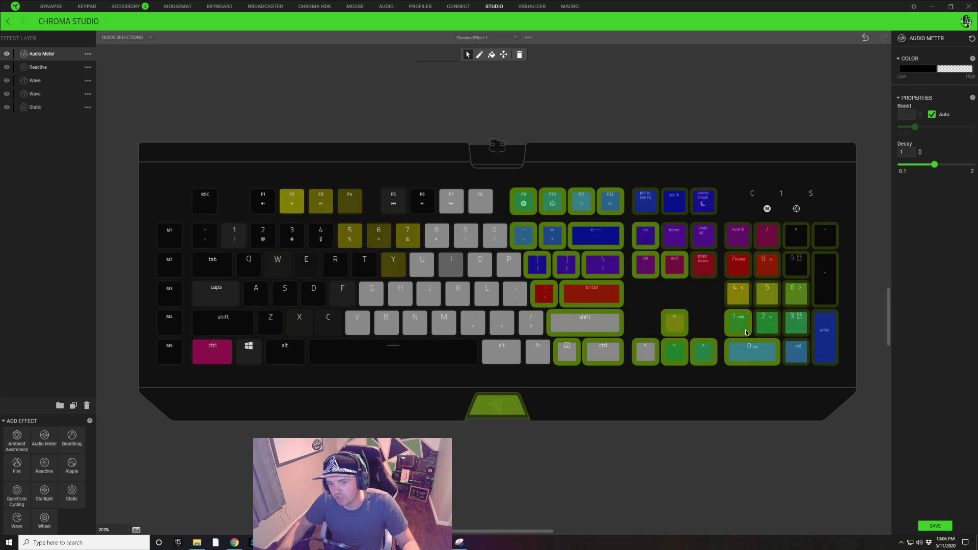
click(944, 71)
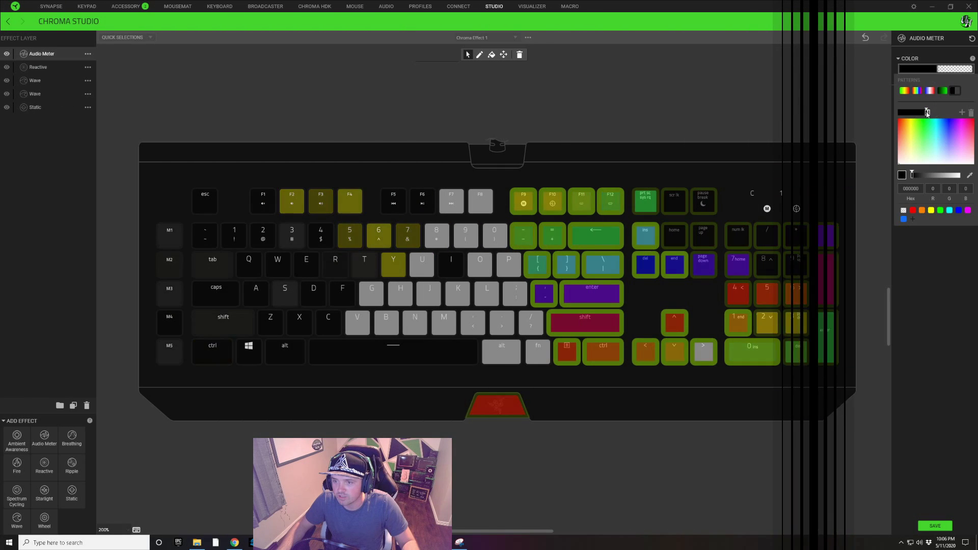
drag(929, 113, 923, 113)
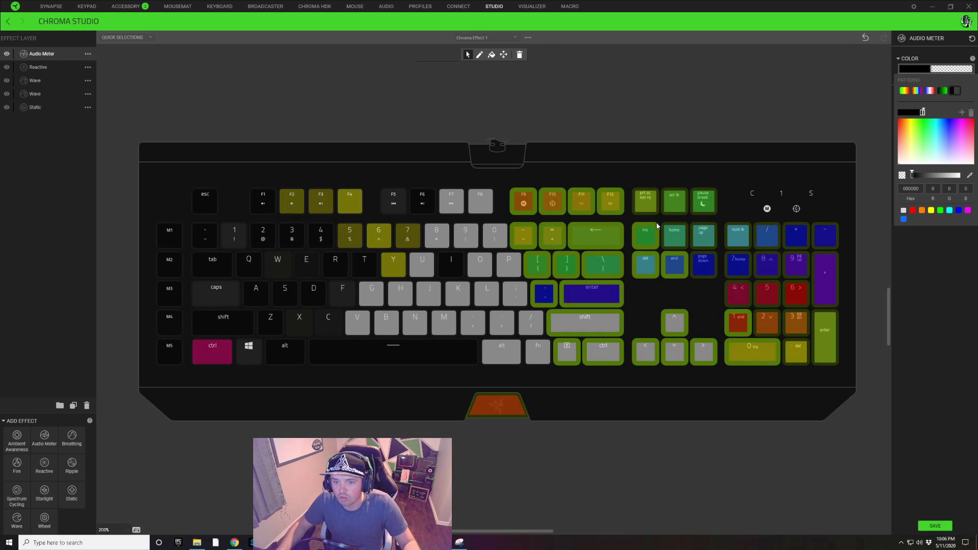
Step: Remove the Insert and Backspace key columns from the selection in turn, shifting the remaining keys' transparent stop lower each time
click(641, 239)
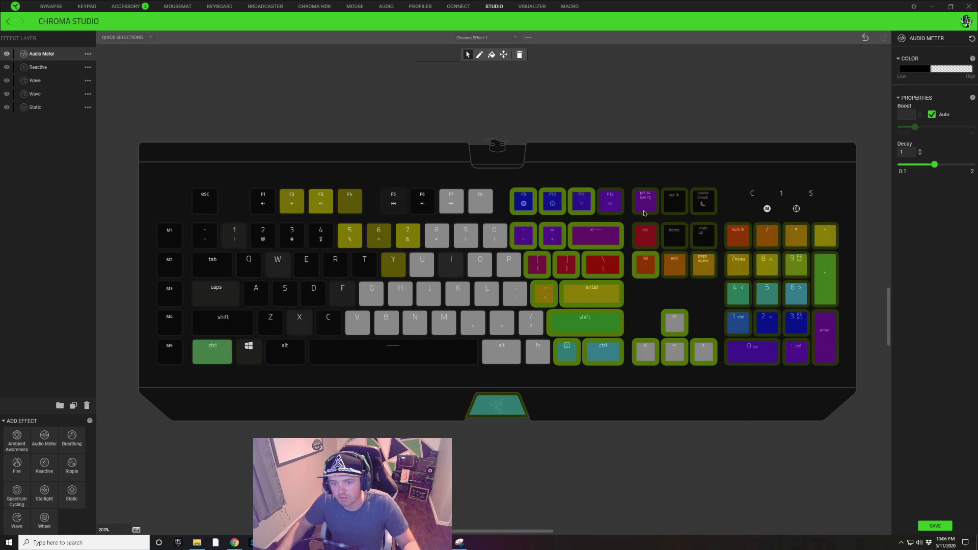
click(942, 69)
drag(921, 113, 912, 116)
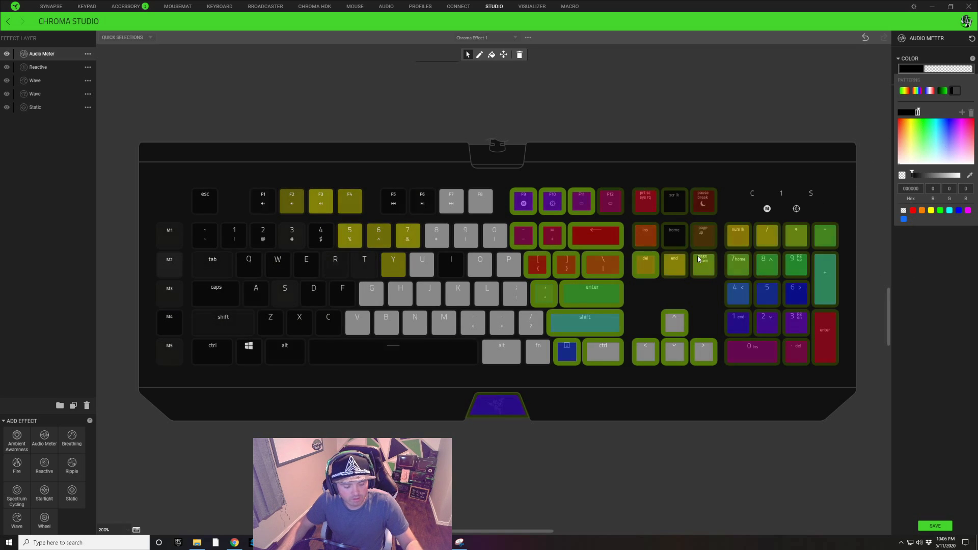
click(610, 246)
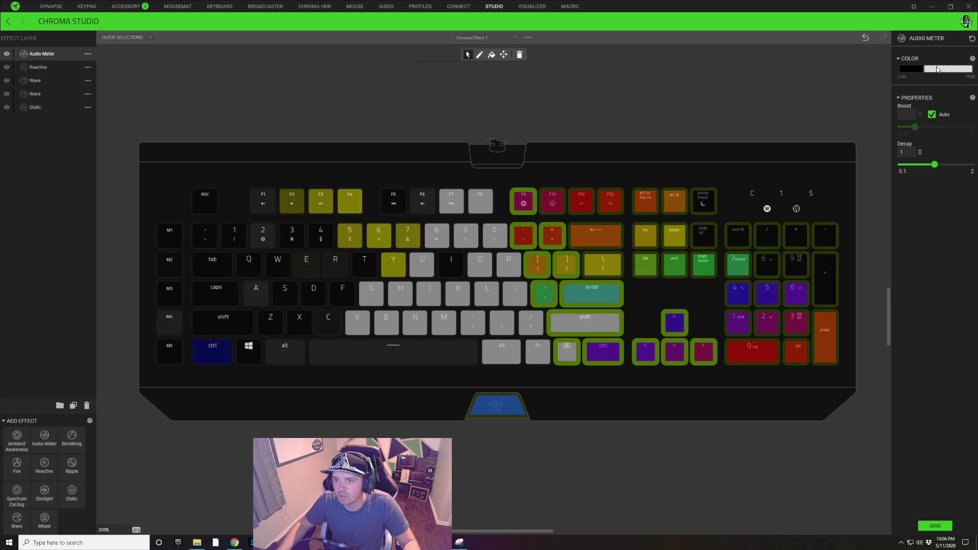
click(911, 68)
drag(918, 115, 914, 114)
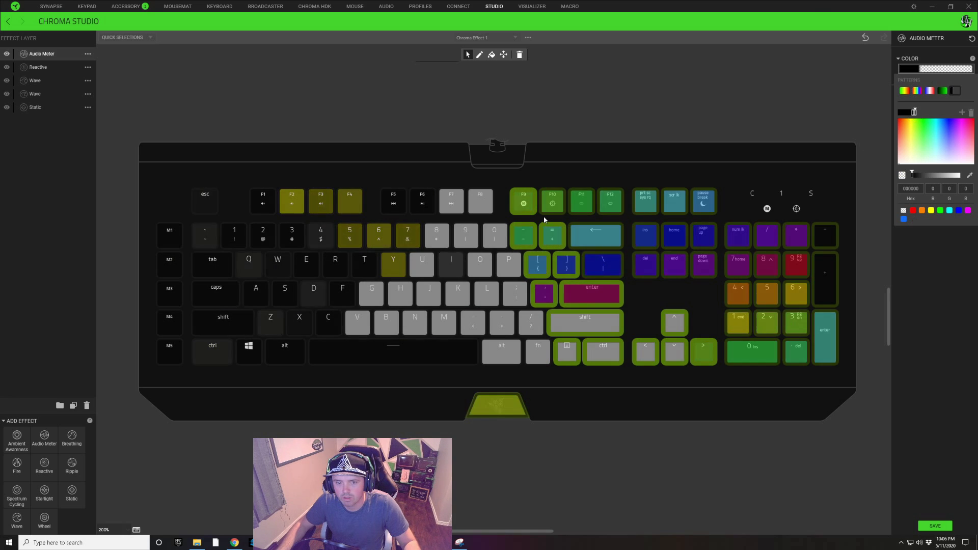
Step: Remove the Up Arrow key column from the selection and shift the remaining keys' transparent stop closer to the low end
click(676, 323)
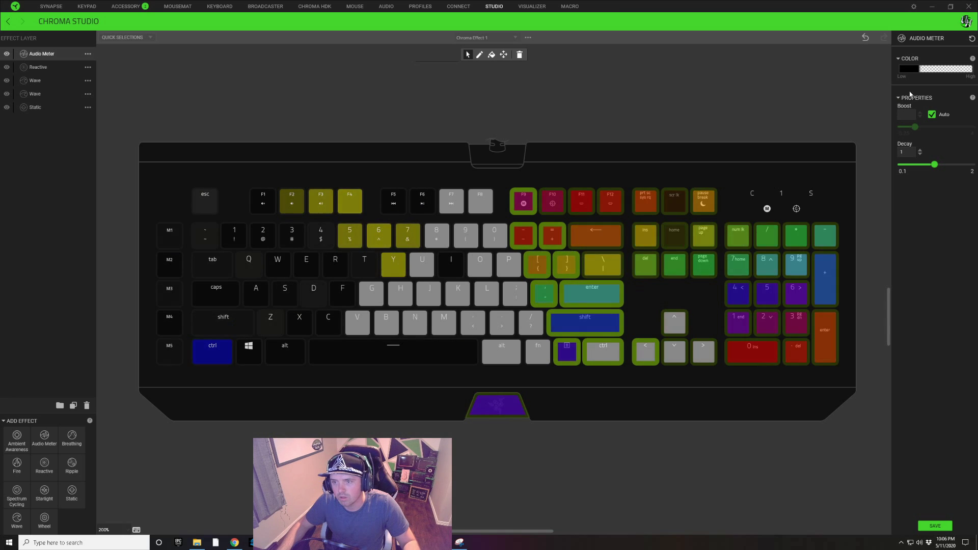
click(913, 69)
drag(910, 115, 911, 114)
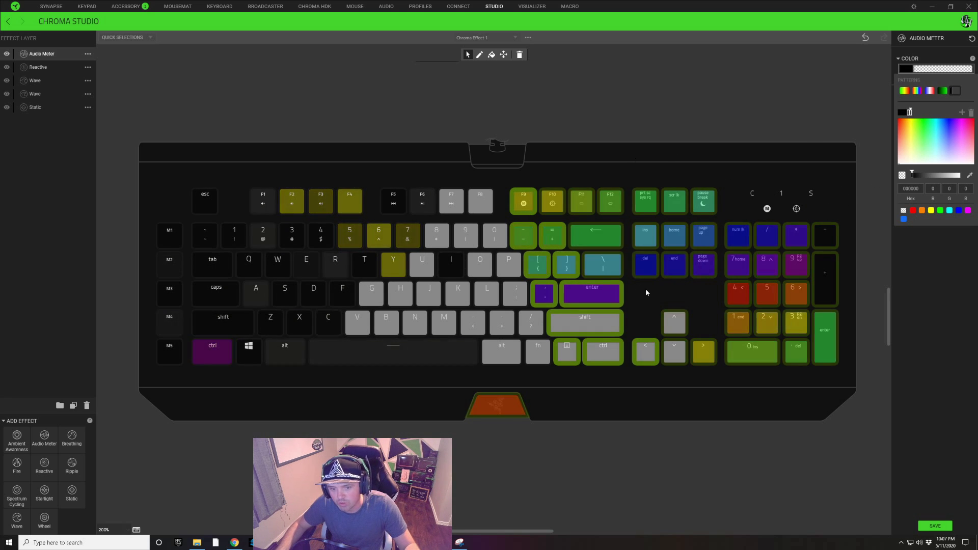
Step: Remove the Left Arrow key from the selection and bring the gradient stops together at the low end for the equals key
click(651, 351)
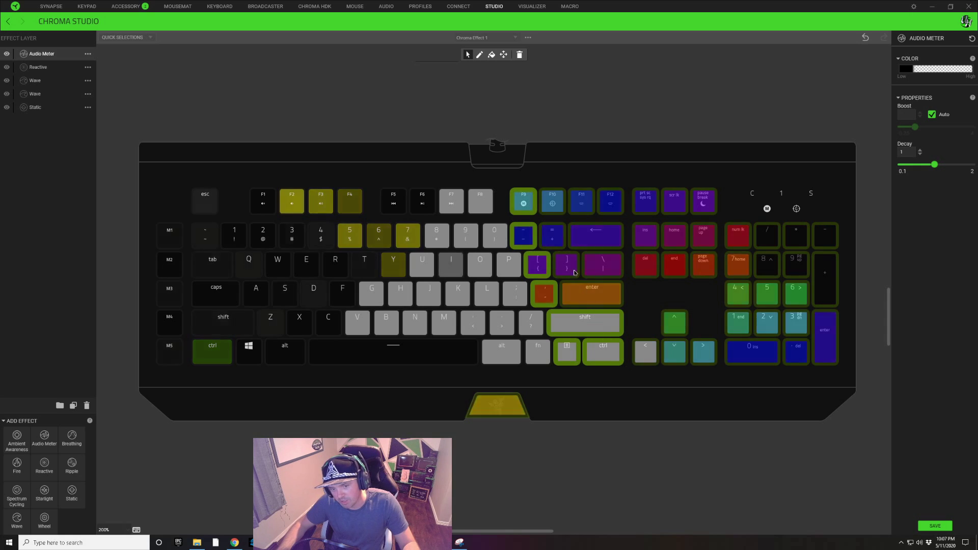
click(905, 67)
click(874, 113)
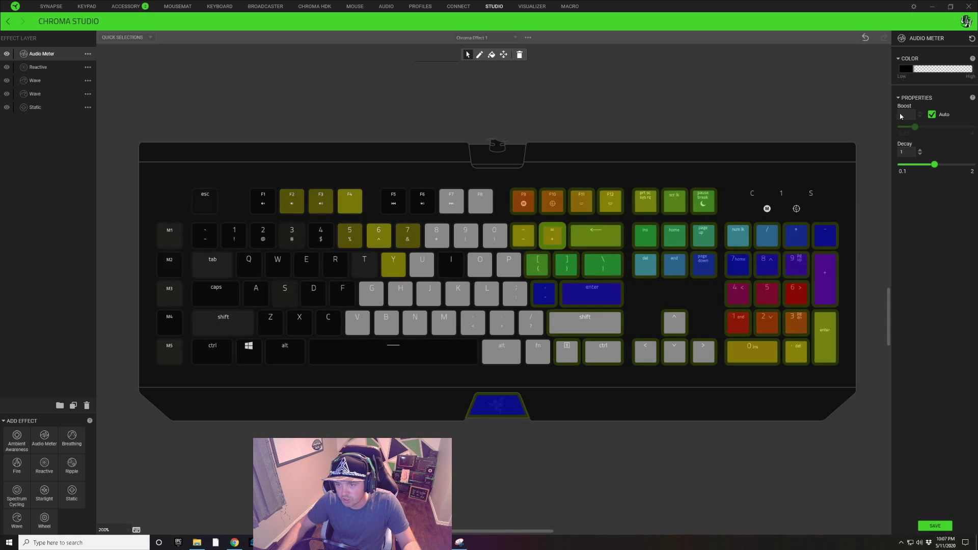
click(907, 69)
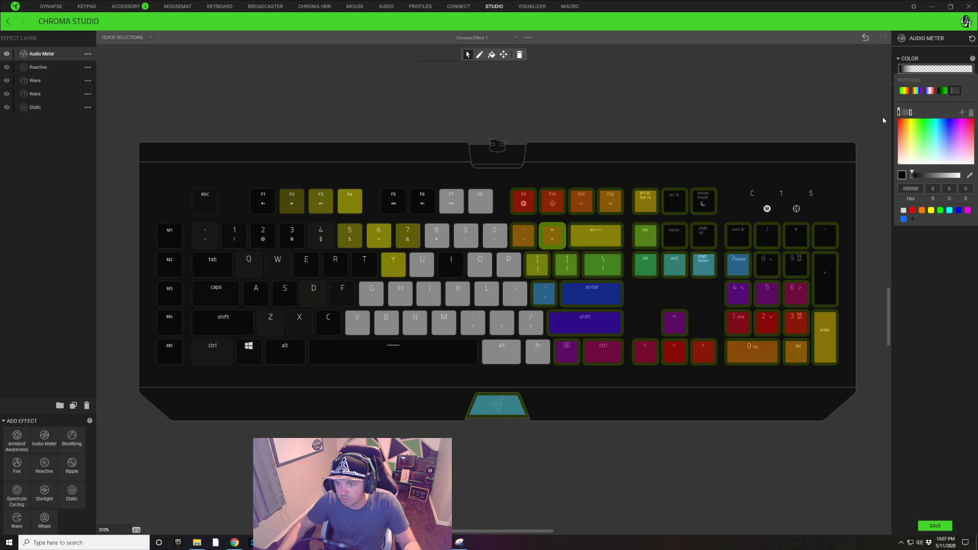
click(850, 113)
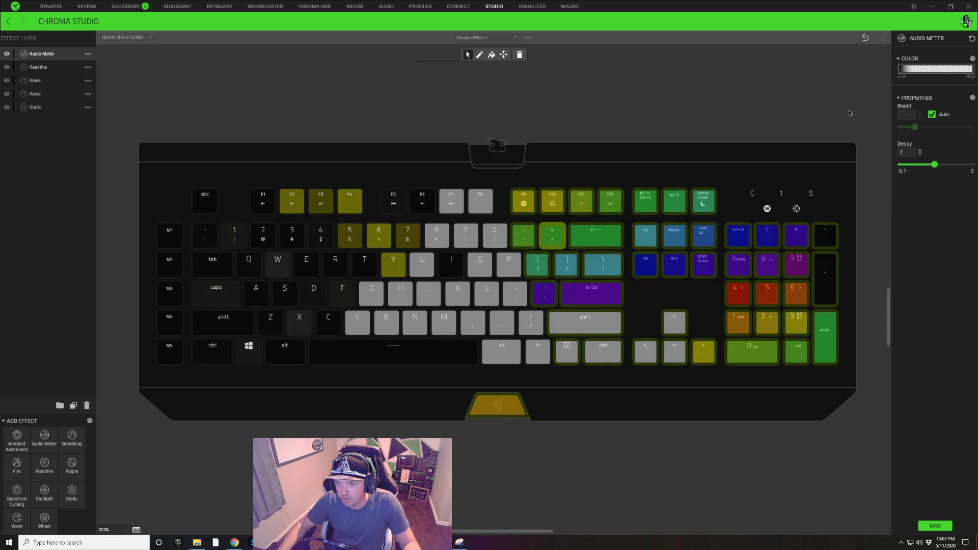
click(906, 71)
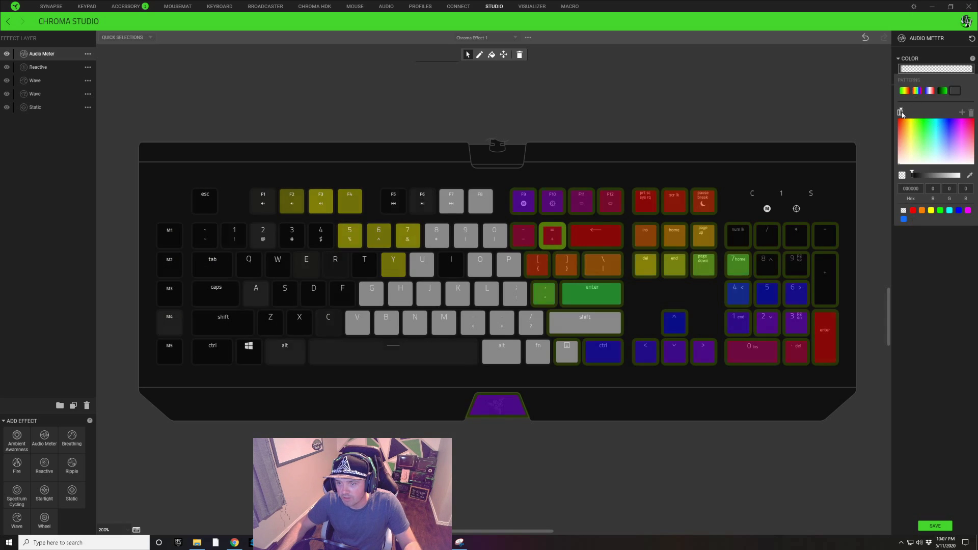
Step: Replace the overlapping gradient stop with a transparent stop near the high end, and clear the key selection
click(972, 112)
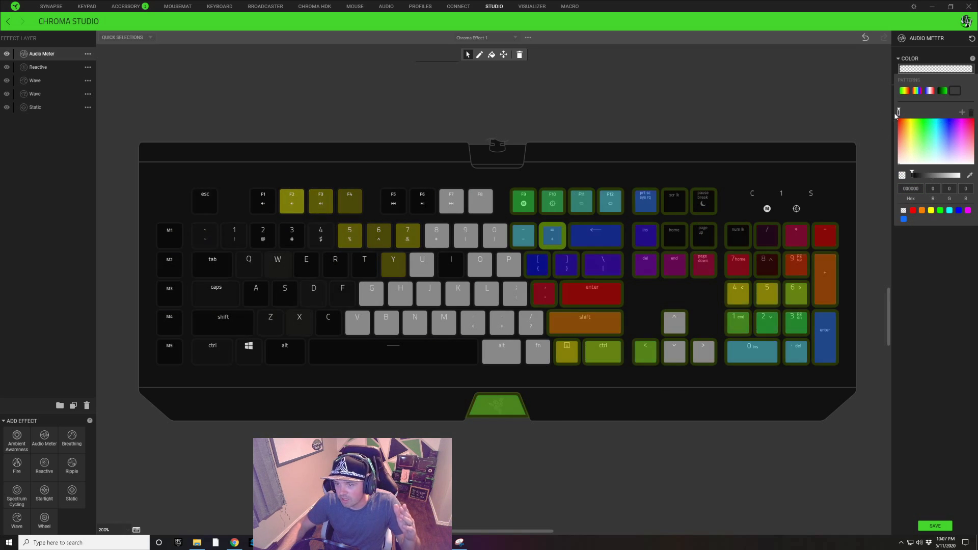
click(963, 113)
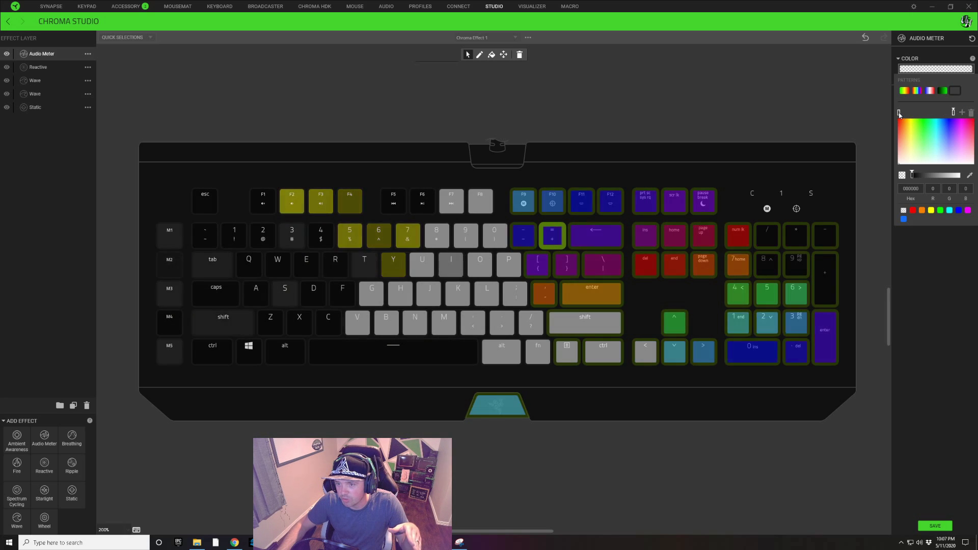
click(954, 113)
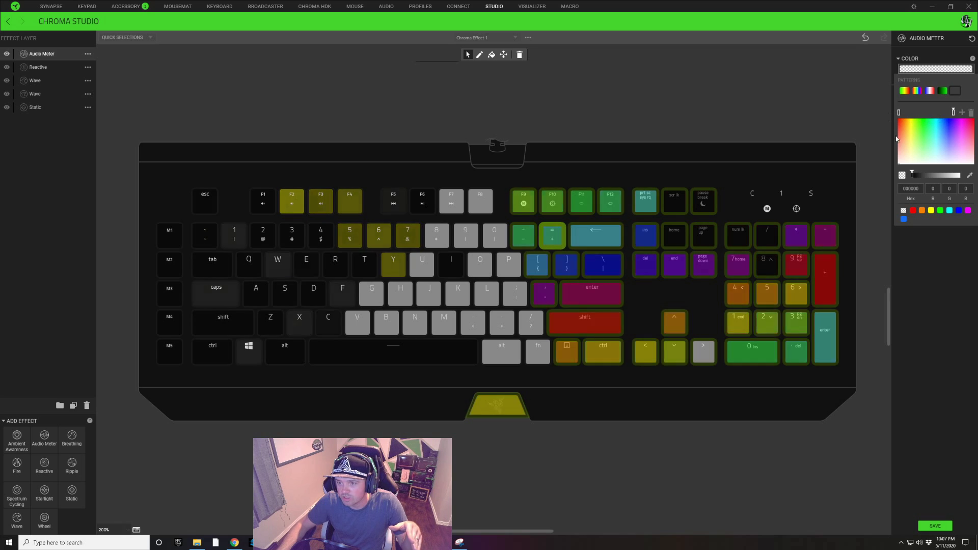
click(947, 454)
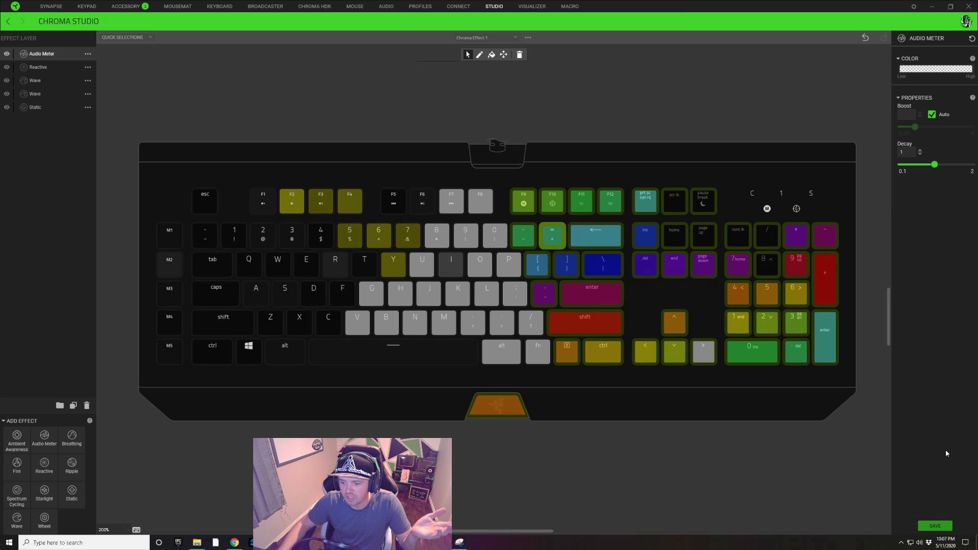
click(740, 126)
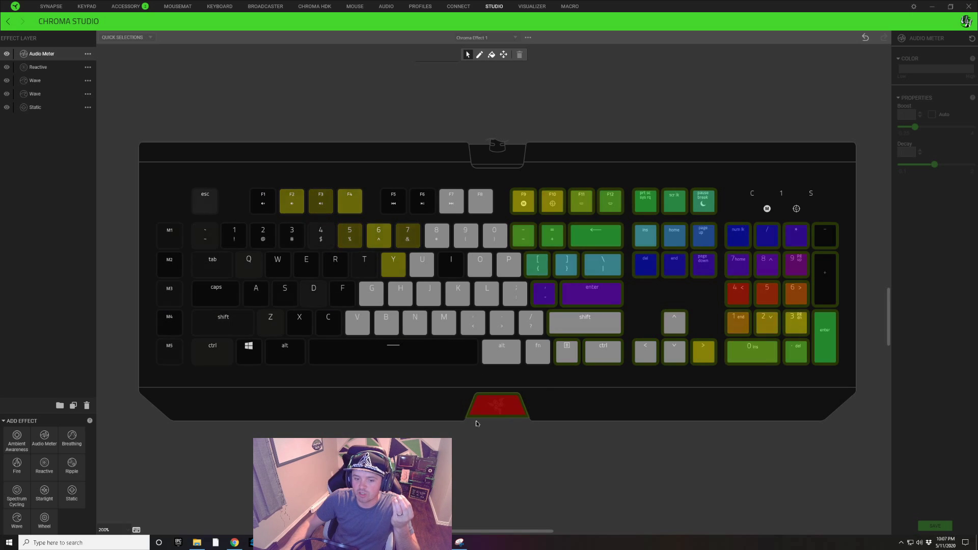
Step: Add another Wave effect layer above the Audio Meter layer
mouse_move(504, 396)
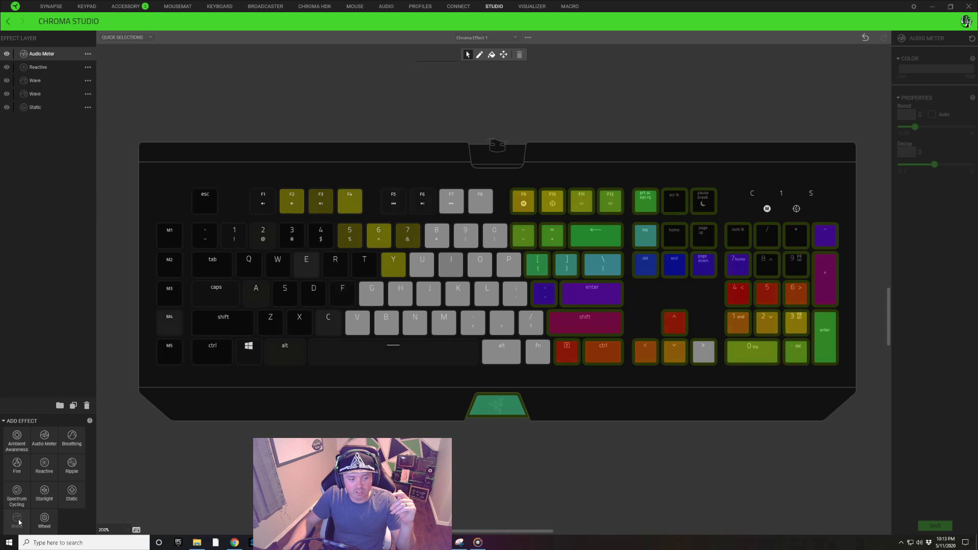
drag(232, 208, 231, 209)
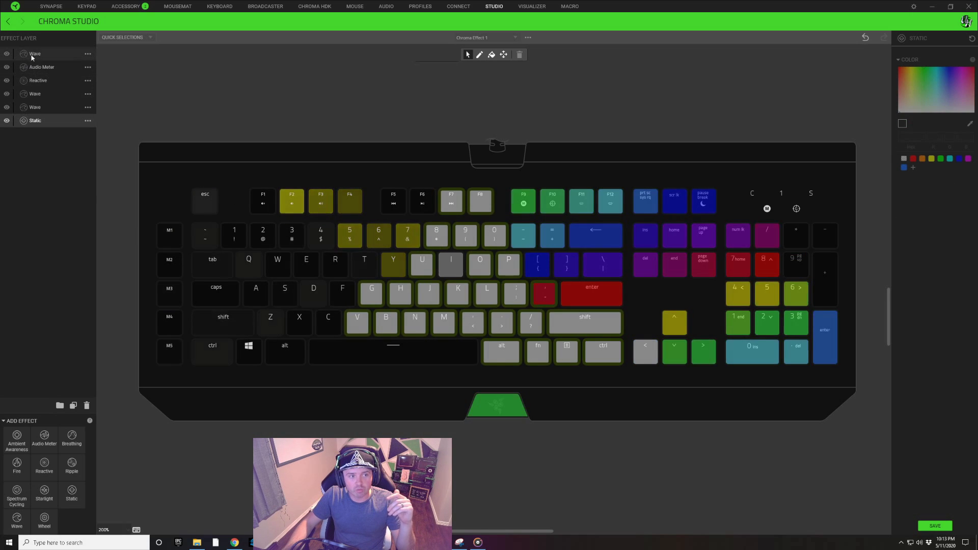
Step: Assign the Caps Lock key to the uppermost Wave layer and give it the full rainbow spectrum colour pattern
click(217, 293)
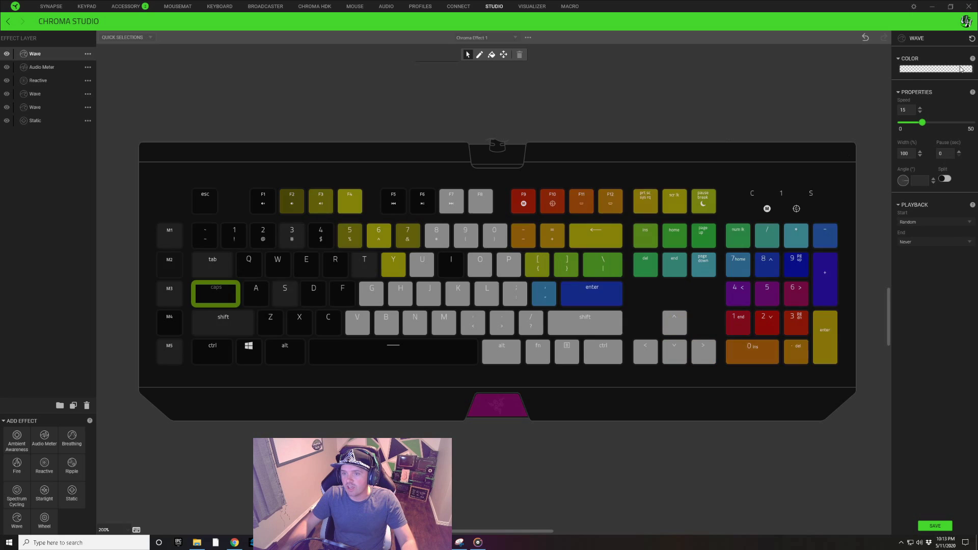
click(930, 72)
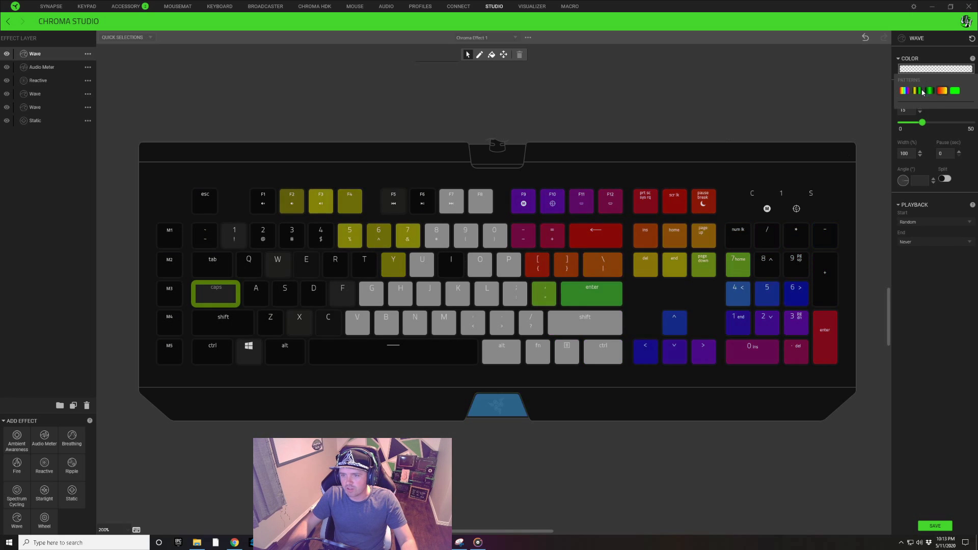
click(904, 91)
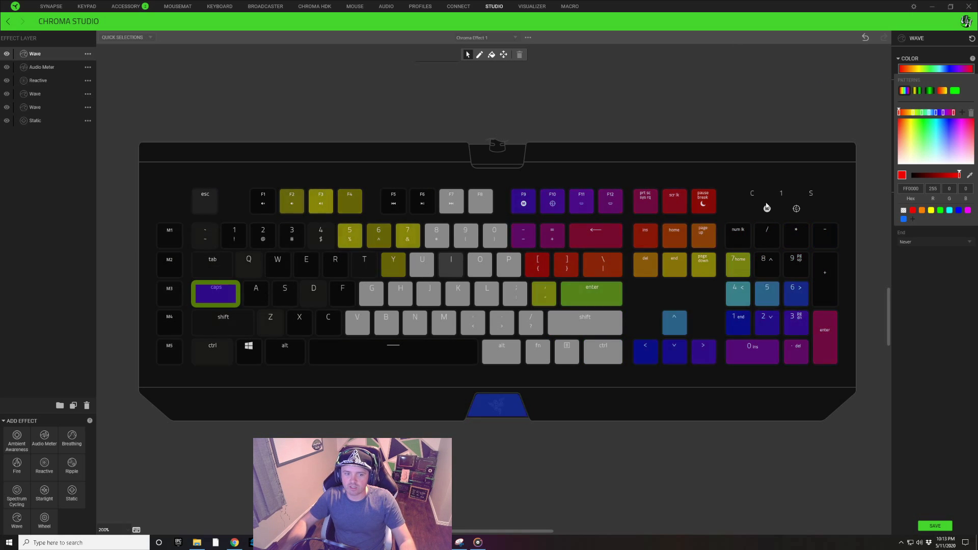
click(957, 307)
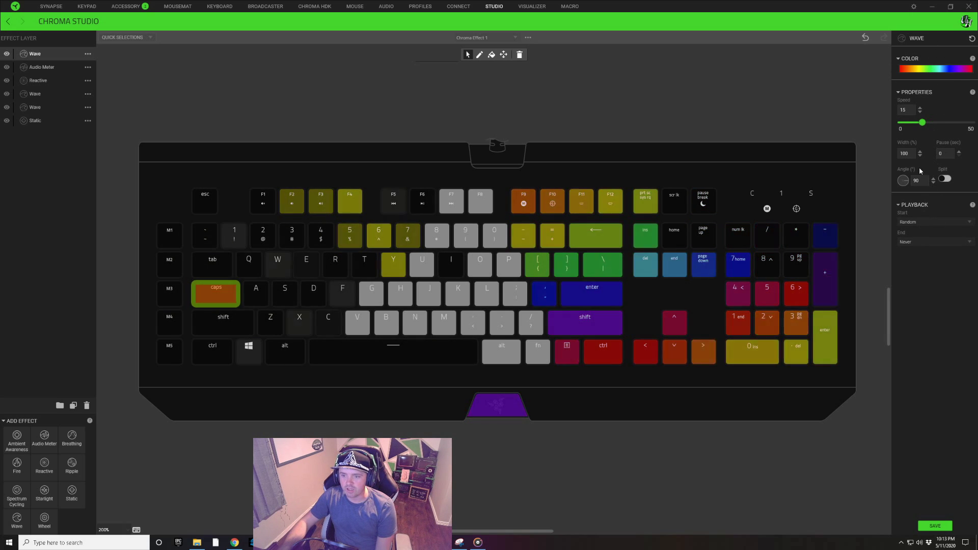
Step: Set the Caps Lock wave's playback to both start and end on selected keys, and clear the key selection
click(916, 221)
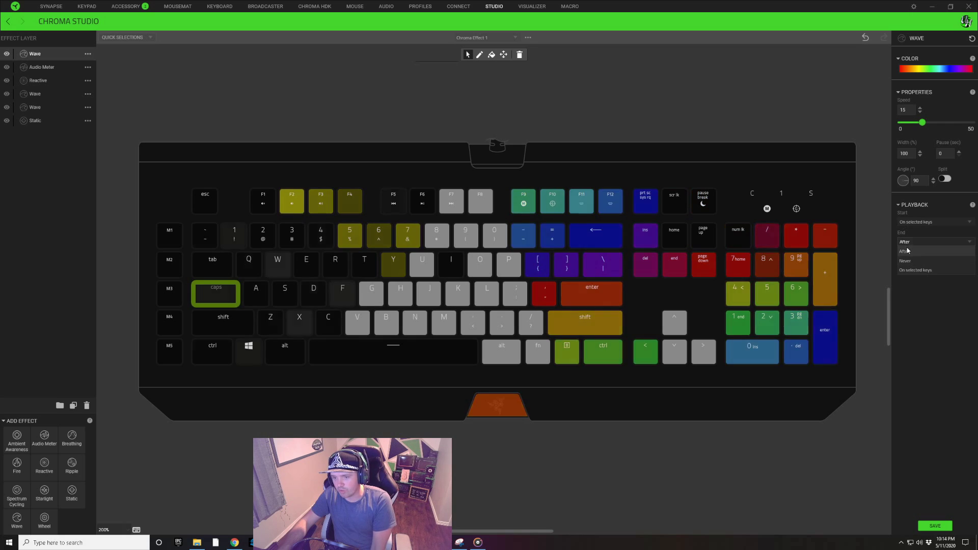
click(908, 271)
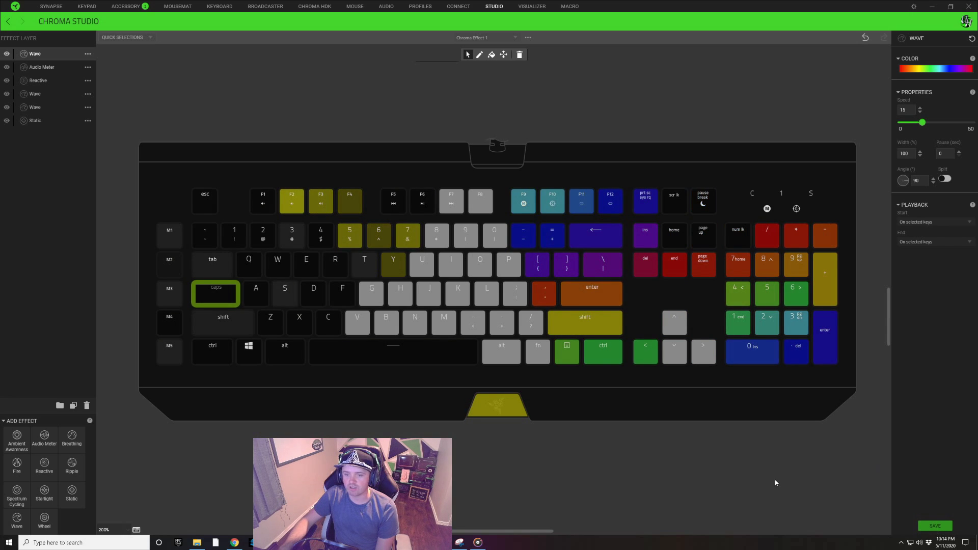
click(699, 96)
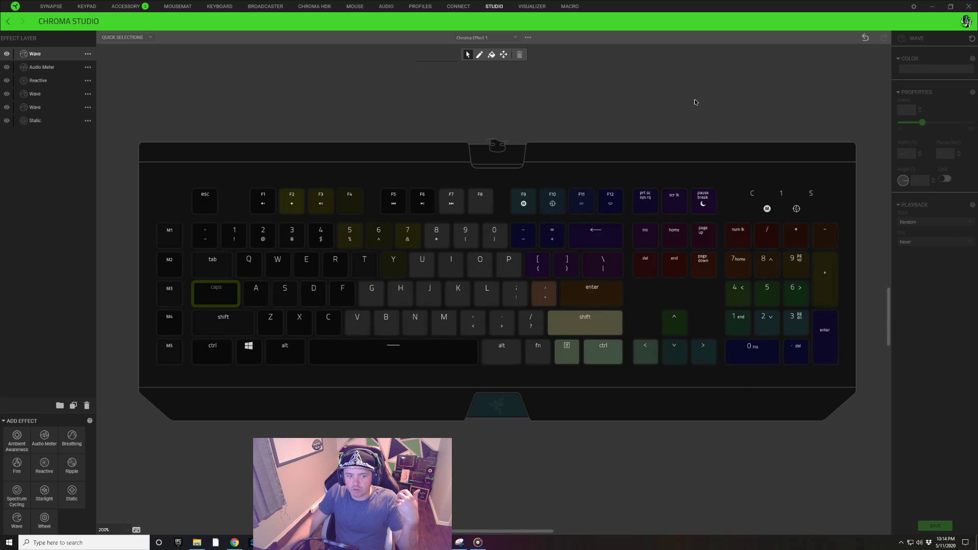